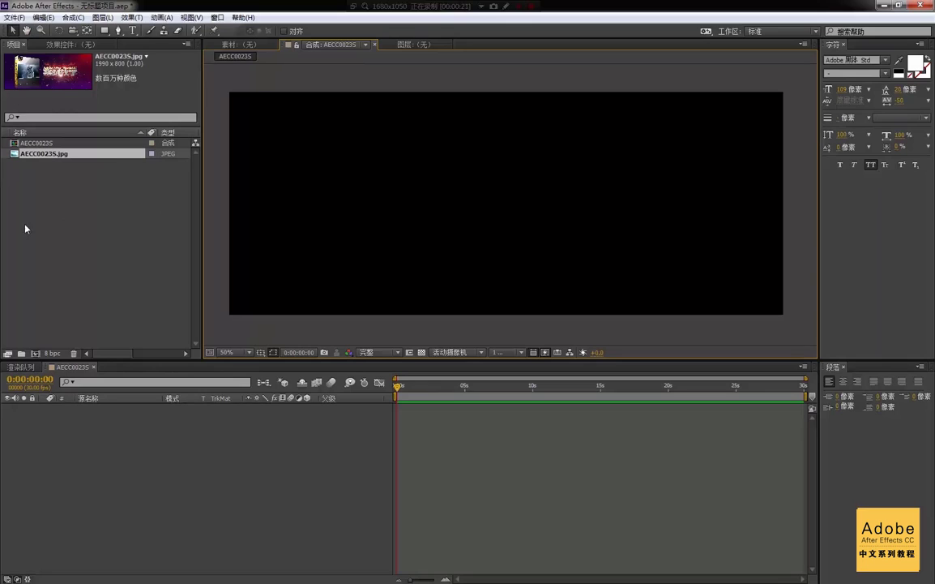
Step: Select the project items, then close the AECC0023S Timeline tab so only the render queue remains
{"action": "left_click", "coordinate": [69, 218]}
{"action": "left_click", "coordinate": [64, 154]}
{"action": "left_click", "coordinate": [41, 142]}
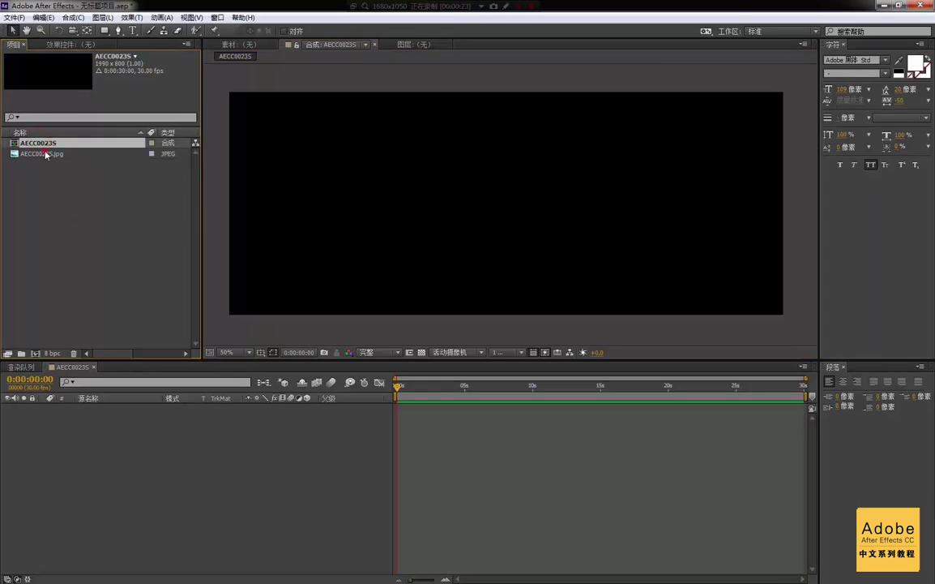
{"action": "left_click", "coordinate": [46, 154]}
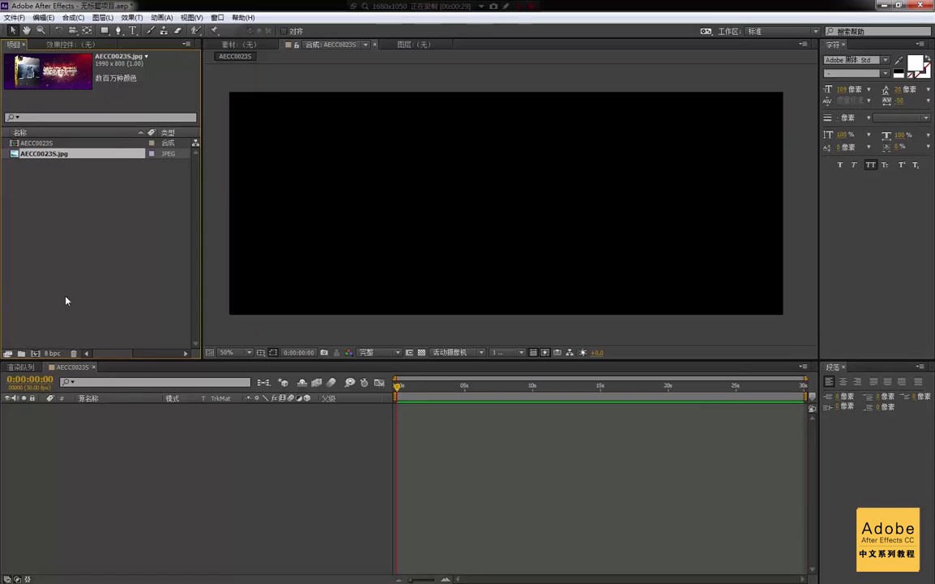
{"action": "left_click", "coordinate": [93, 366]}
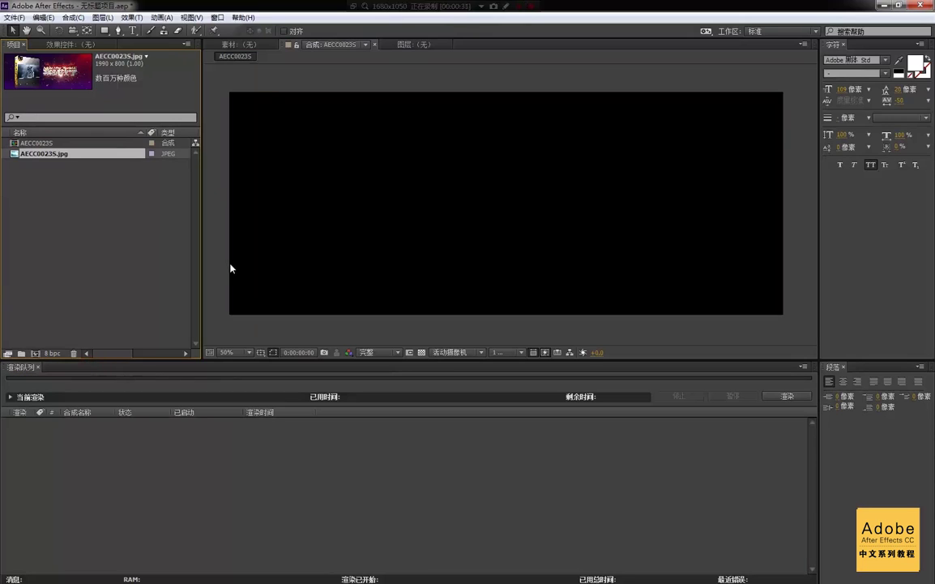
Step: Delete all items from the project and confirm the deletion
{"action": "key", "text": "ctrl+a"}
{"action": "key", "text": "Delete"}
{"action": "key", "text": "Return"}
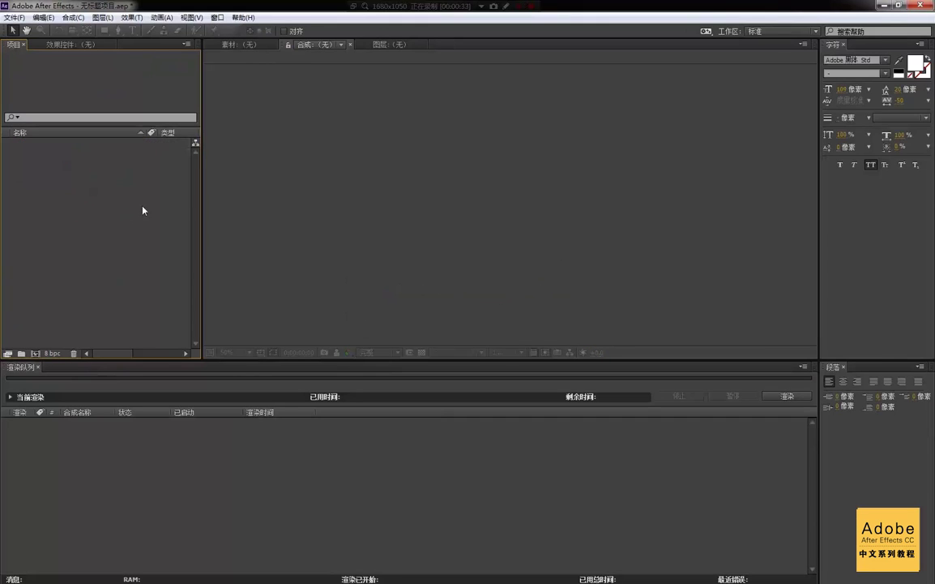
Step: Import AECC0023S.jpg, build a 1990×800, 30 fps composition from it, and nudge the image up
{"action": "double_click", "coordinate": [101, 197]}
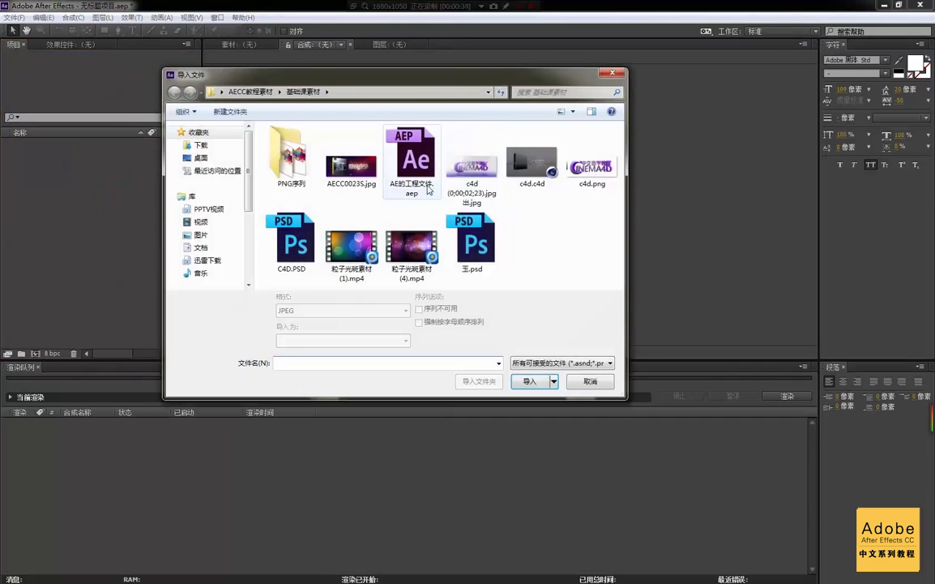
{"action": "left_click", "coordinate": [351, 158]}
{"action": "left_click", "coordinate": [519, 385]}
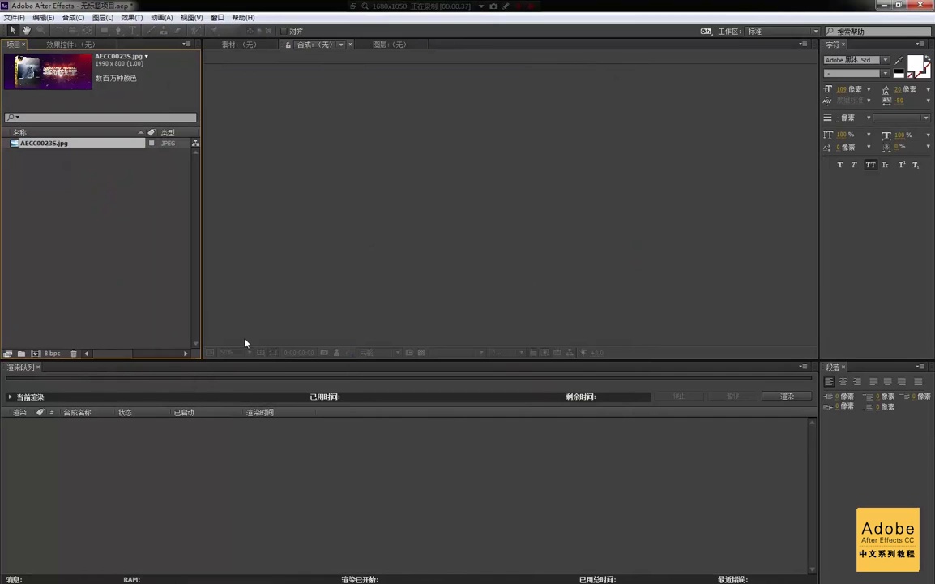
{"action": "left_click_drag", "start_coordinate": [26, 142], "coordinate": [37, 354]}
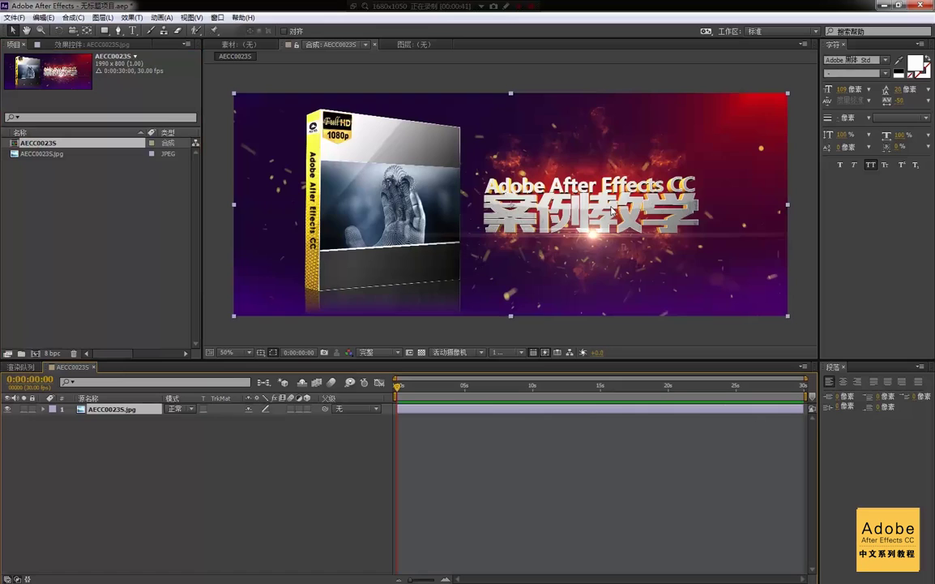
{"action": "left_click_drag", "start_coordinate": [612, 211], "coordinate": [617, 198]}
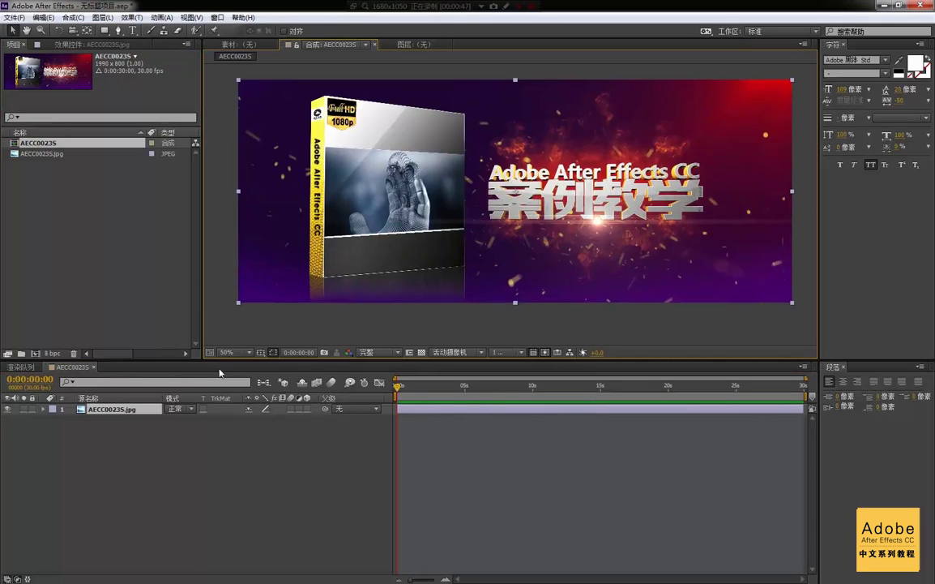
Step: Add the AECC0023S composition to the render queue with Ctrl+M
{"action": "left_click", "coordinate": [19, 367]}
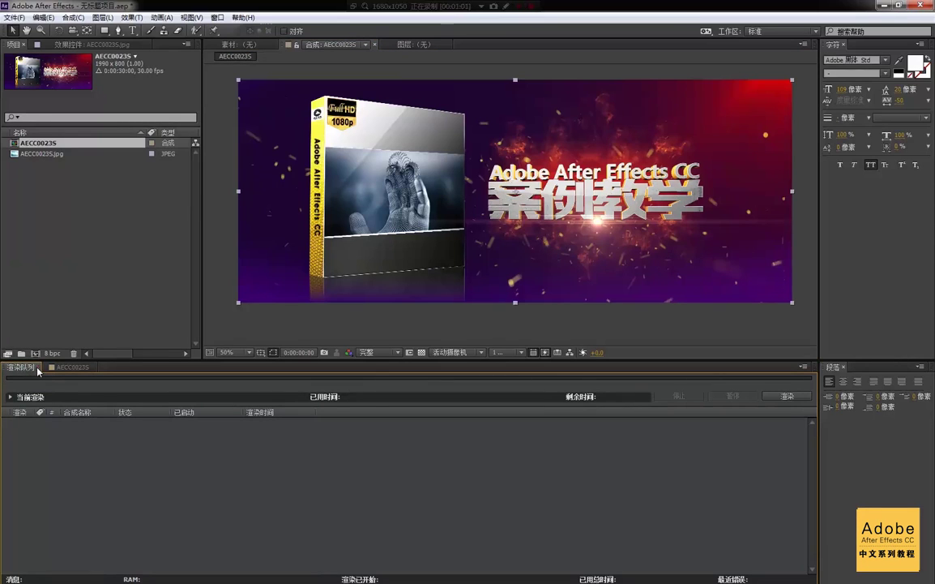
{"action": "left_click", "coordinate": [37, 368]}
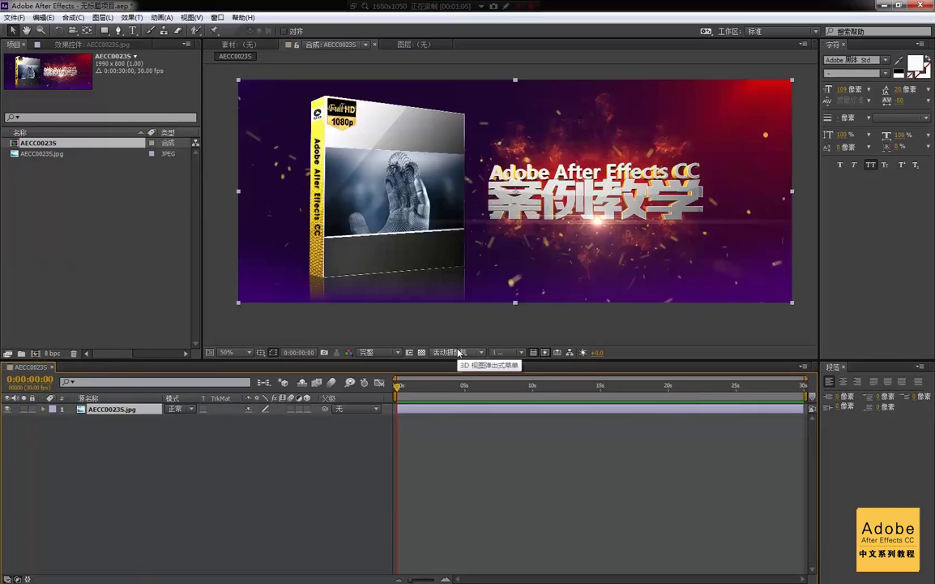
{"action": "key", "text": "ctrl+m"}
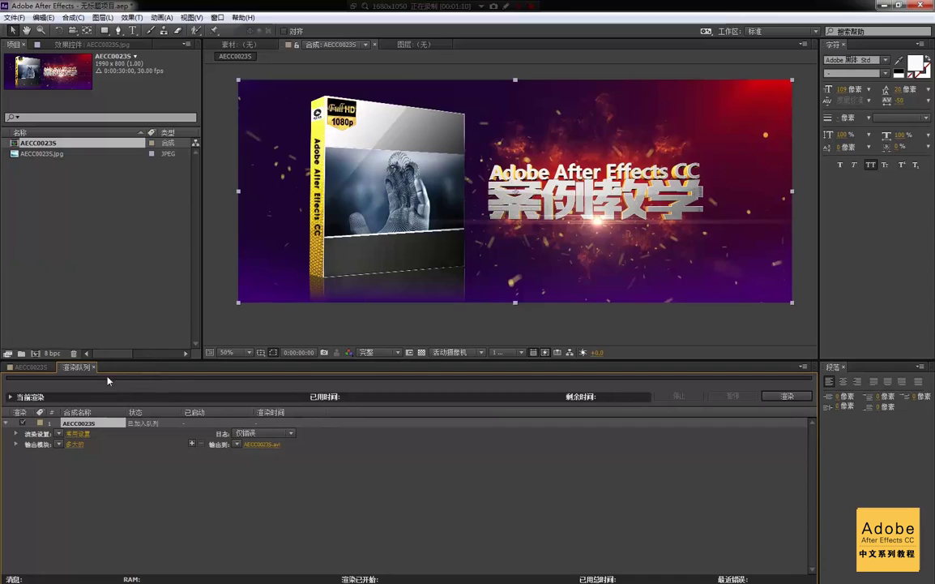
{"action": "left_click", "coordinate": [28, 366]}
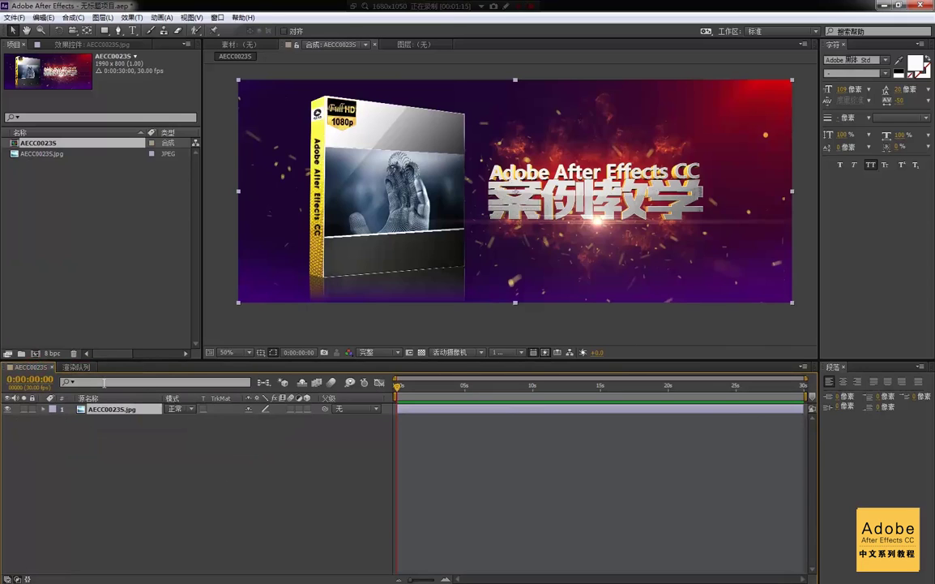
Step: Close the Render Queue and the AECC0023S Timeline tabs
{"action": "left_click", "coordinate": [76, 366]}
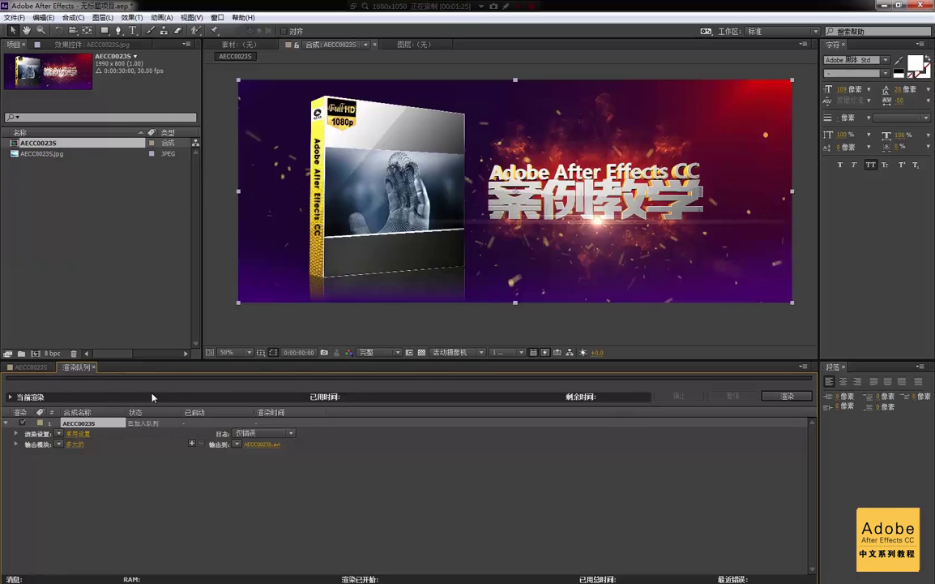
{"action": "left_click", "coordinate": [92, 367]}
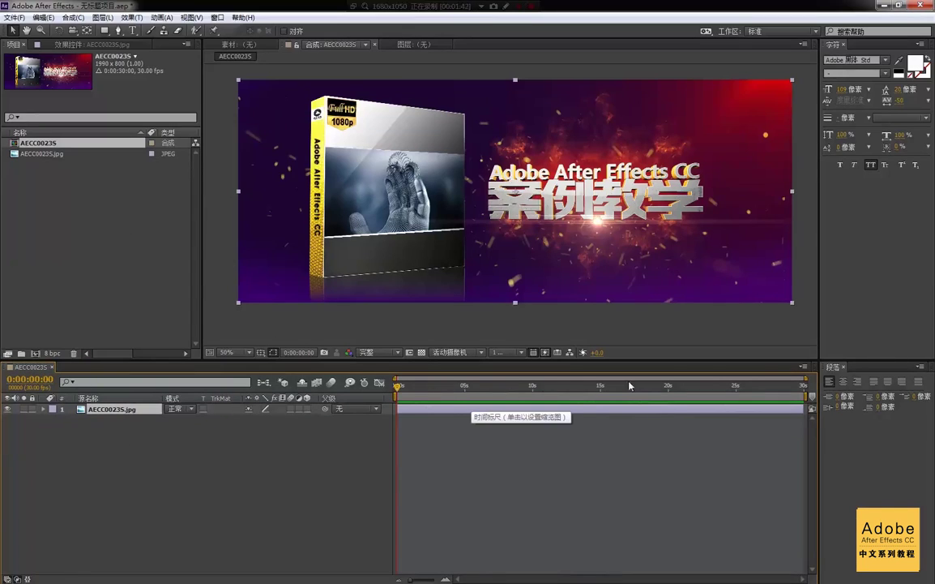
{"action": "left_click", "coordinate": [52, 372]}
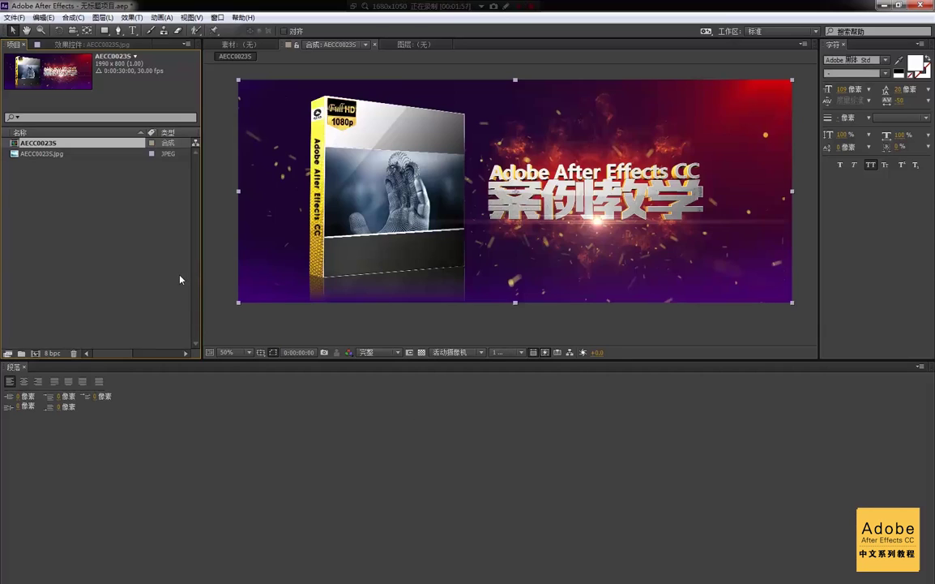
Step: Reopen the AECC0023S composition's timeline, showing its AECC0023S.jpg layer at 0:00:00:00
{"action": "left_click", "coordinate": [108, 243]}
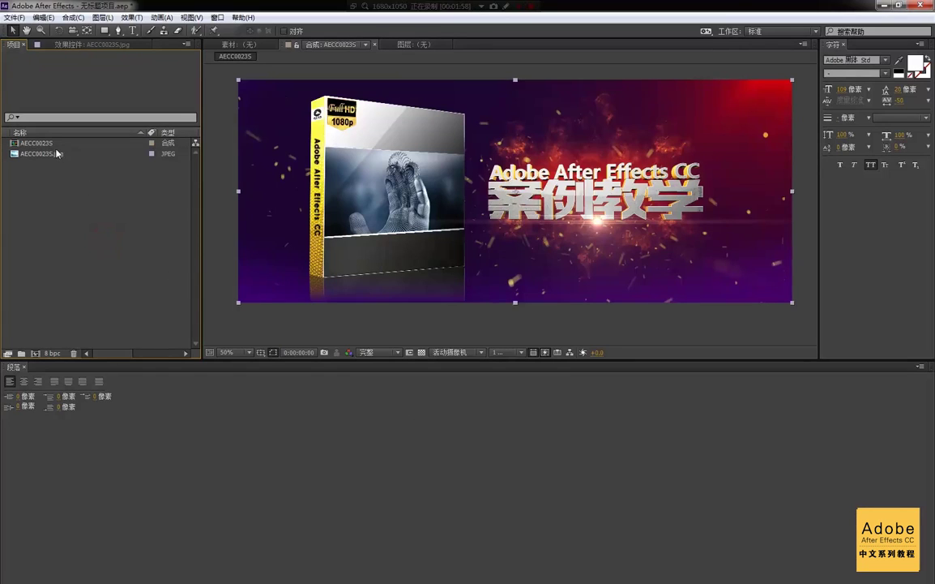
{"action": "left_click", "coordinate": [47, 144]}
{"action": "left_click", "coordinate": [63, 201]}
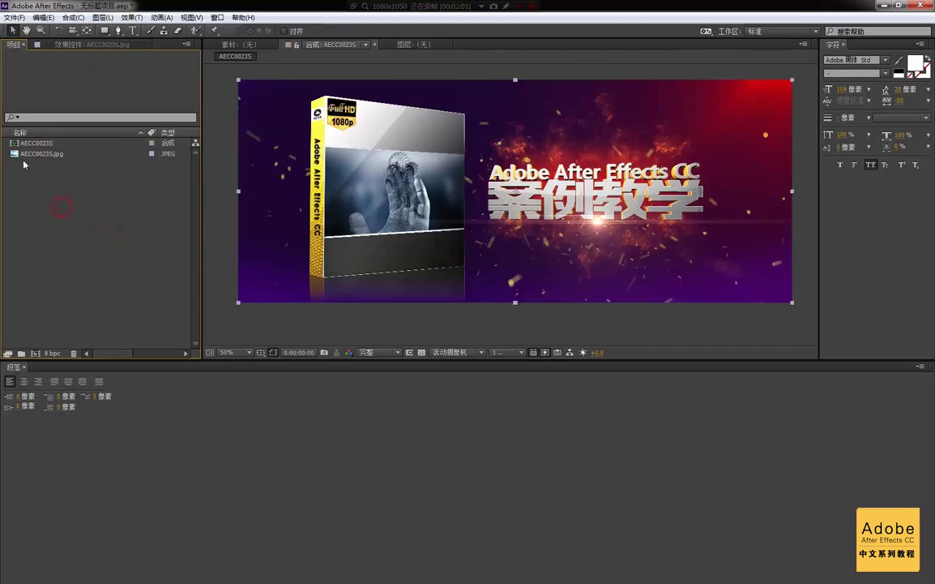
{"action": "left_click", "coordinate": [36, 143]}
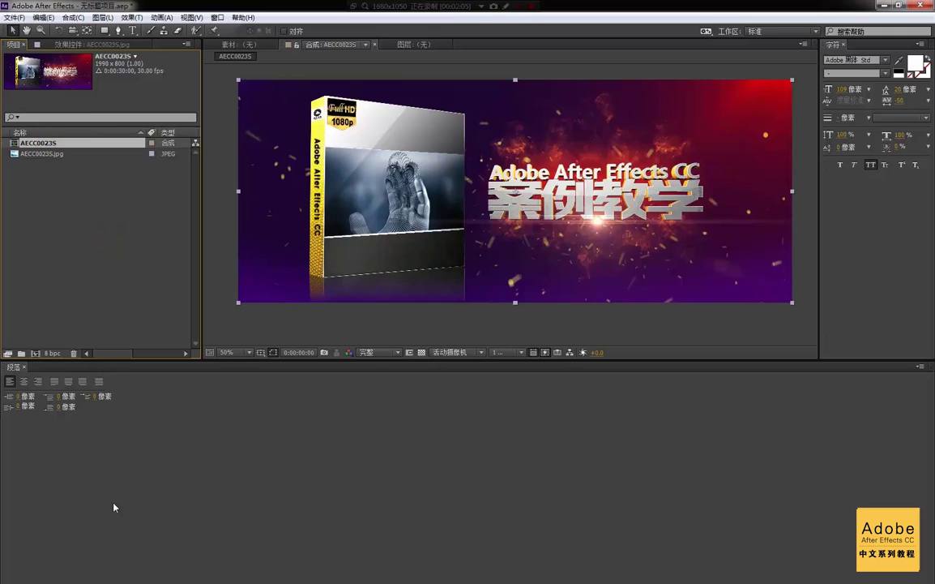
{"action": "double_click", "coordinate": [28, 145]}
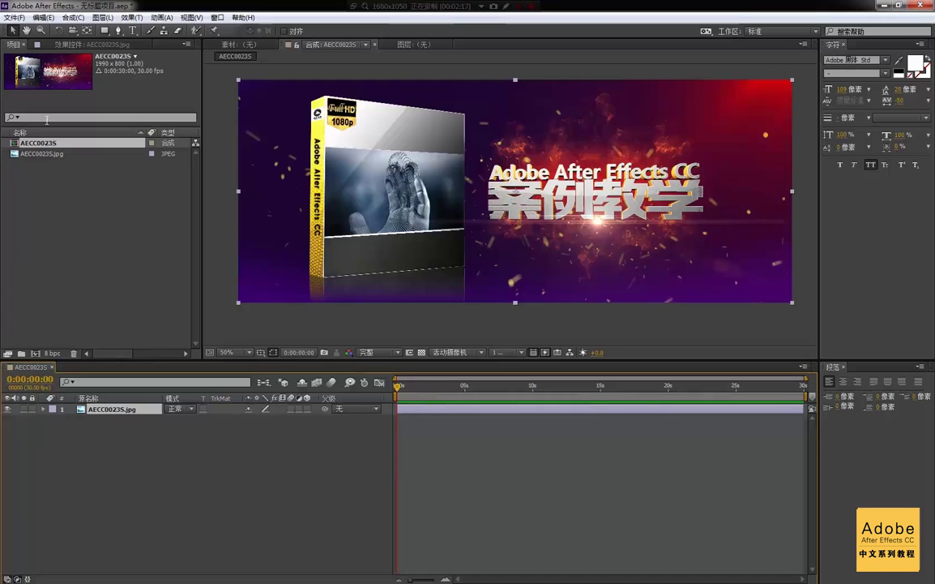
Step: Create a new 1920×1080, 30 fps composition 合成 1, then return to AECC0023S and widen the viewer
{"action": "right_click", "coordinate": [73, 208]}
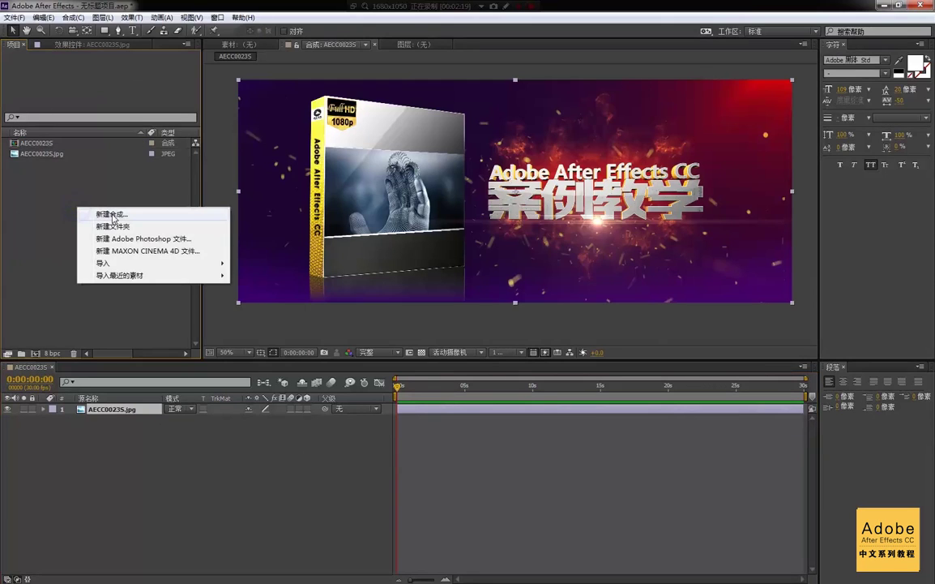
{"action": "left_click", "coordinate": [111, 214]}
{"action": "left_click_drag", "start_coordinate": [511, 114], "coordinate": [414, 150]}
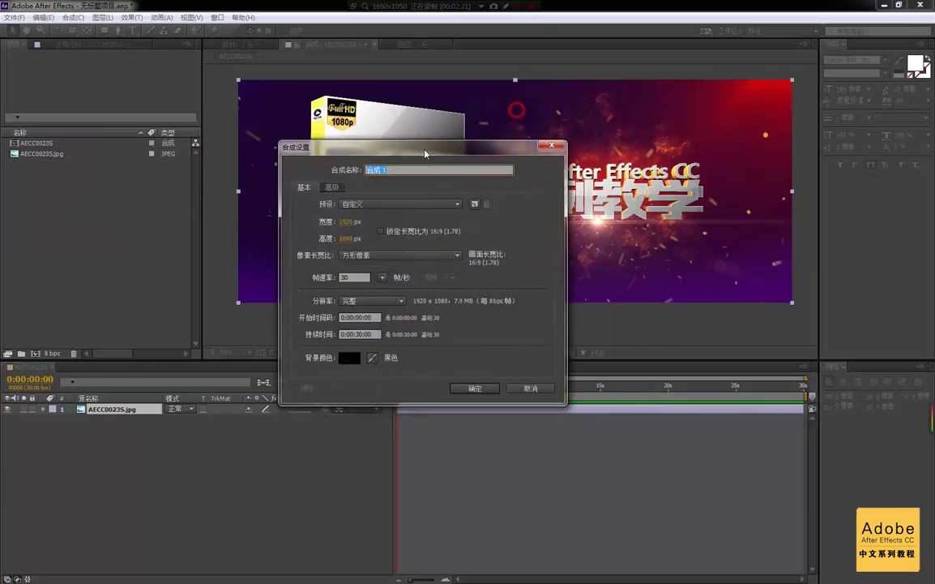
{"action": "left_click", "coordinate": [462, 393]}
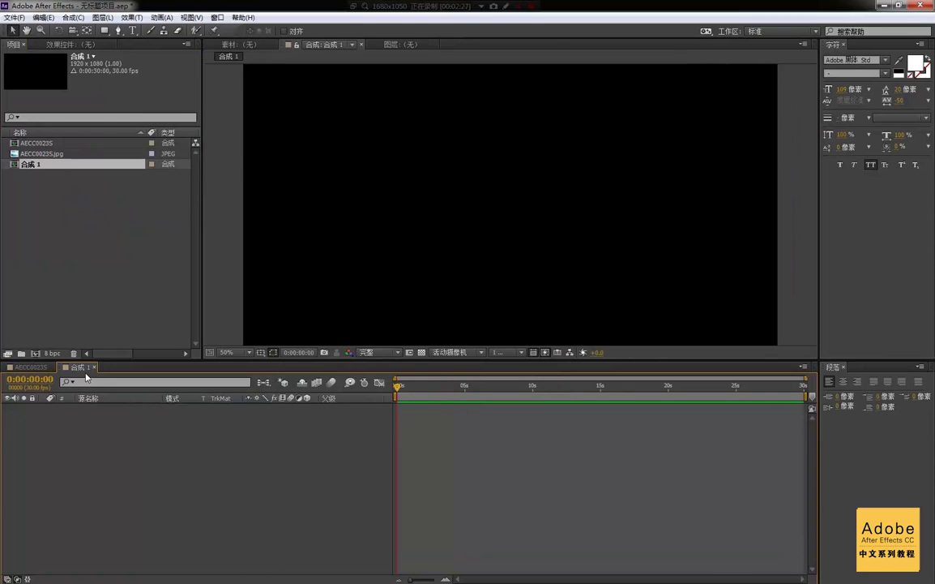
{"action": "left_click", "coordinate": [32, 368]}
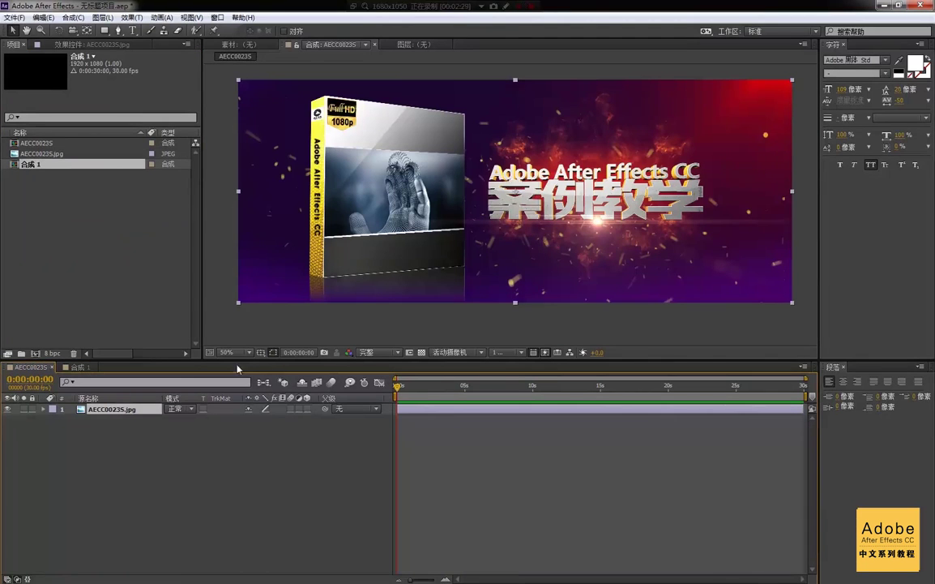
{"action": "left_click_drag", "start_coordinate": [200, 180], "coordinate": [180, 203]}
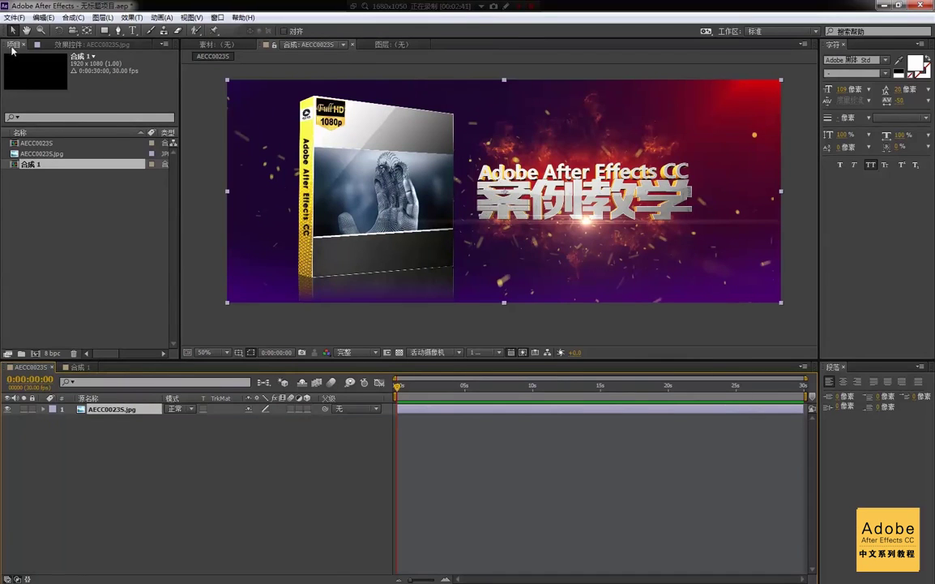
Step: Close 合成 1's timeline, delete 合成 1 from the project, and clear all selections
{"action": "left_click", "coordinate": [91, 367]}
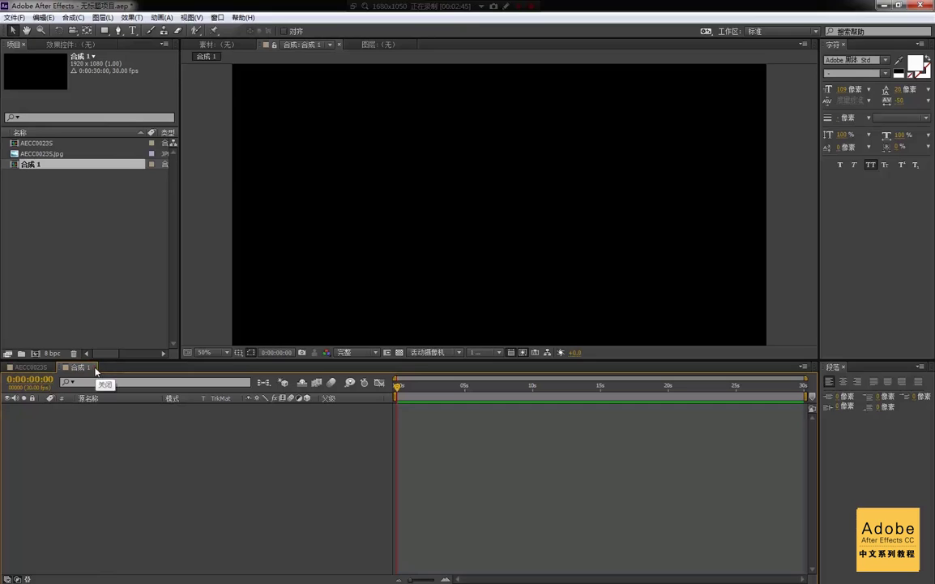
{"action": "left_click", "coordinate": [96, 367]}
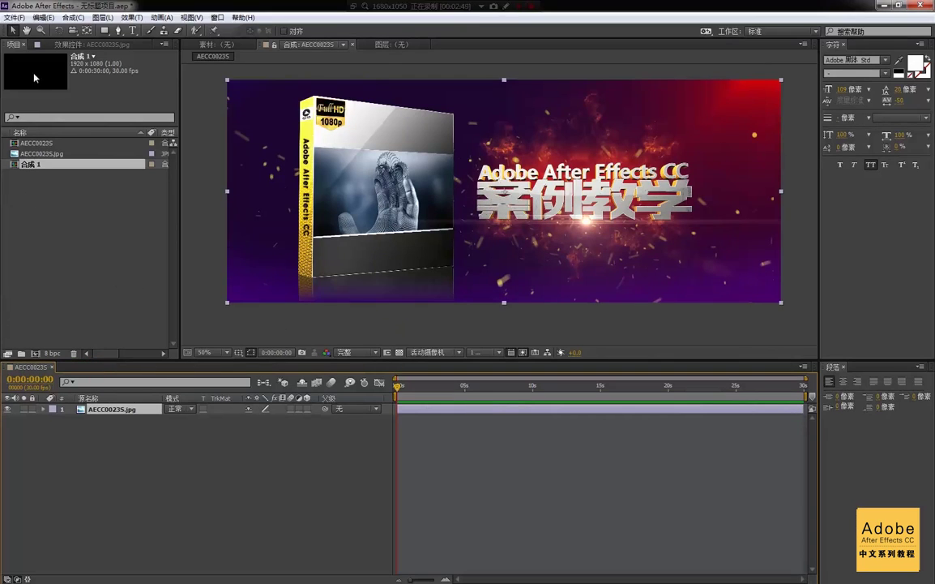
{"action": "left_click", "coordinate": [32, 165]}
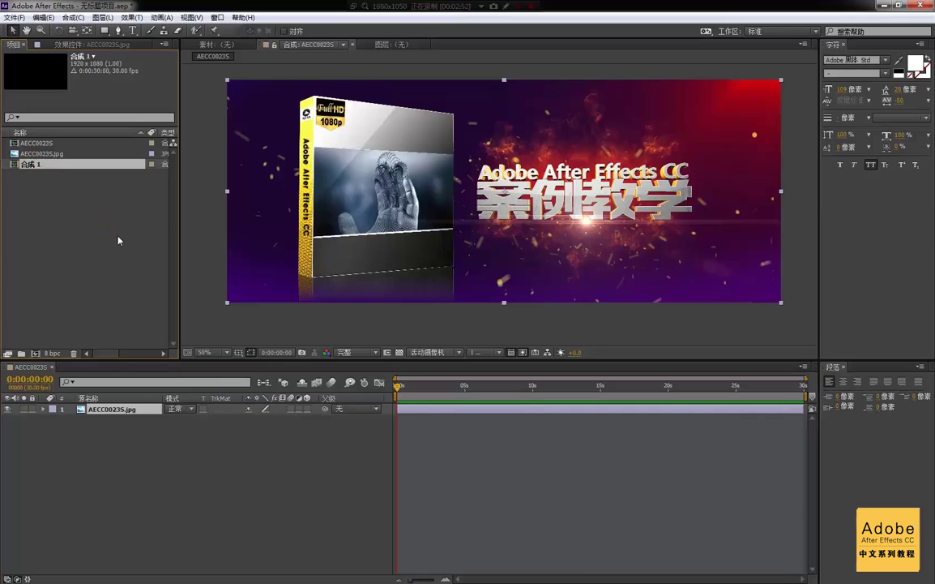
{"action": "key", "text": "Delete"}
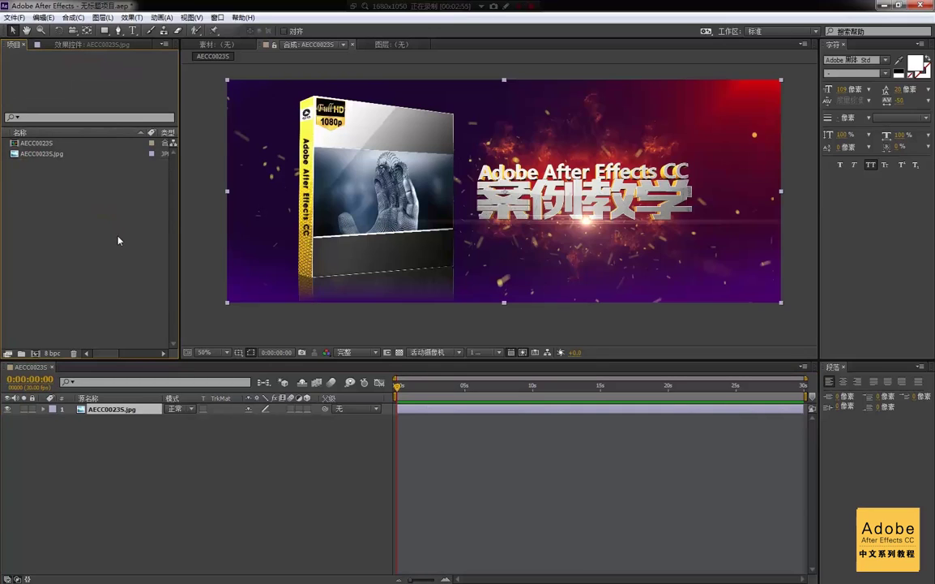
{"action": "left_click", "coordinate": [39, 143]}
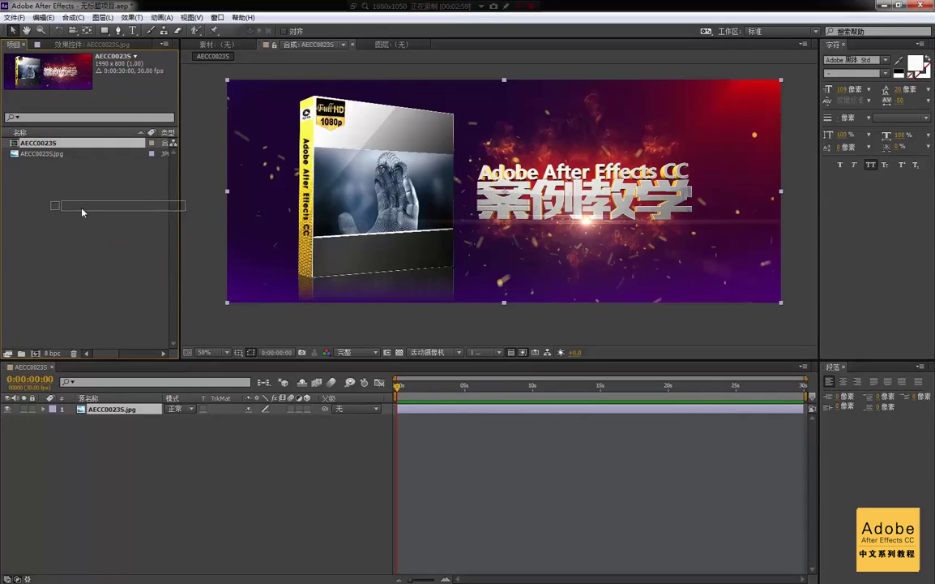
{"action": "left_click", "coordinate": [91, 262]}
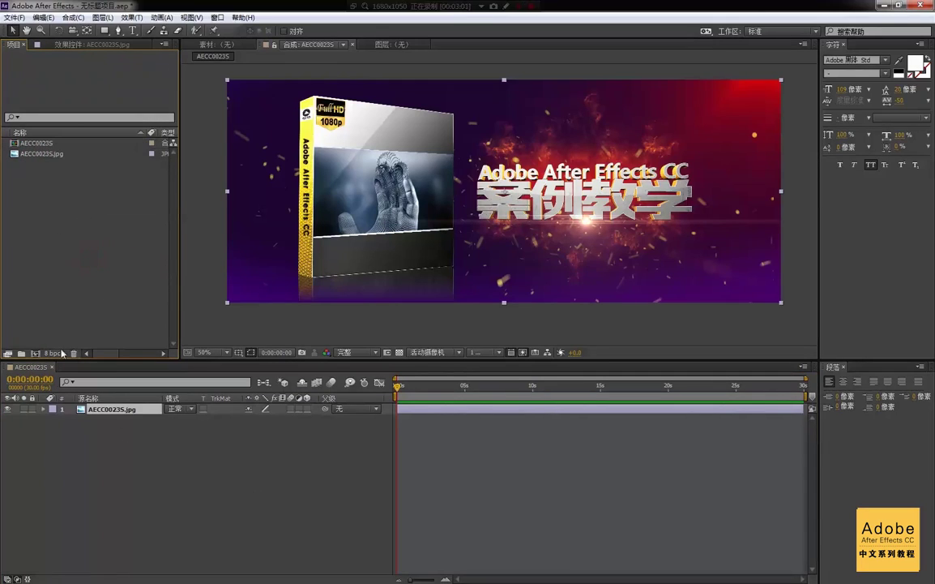
{"action": "left_click", "coordinate": [113, 437]}
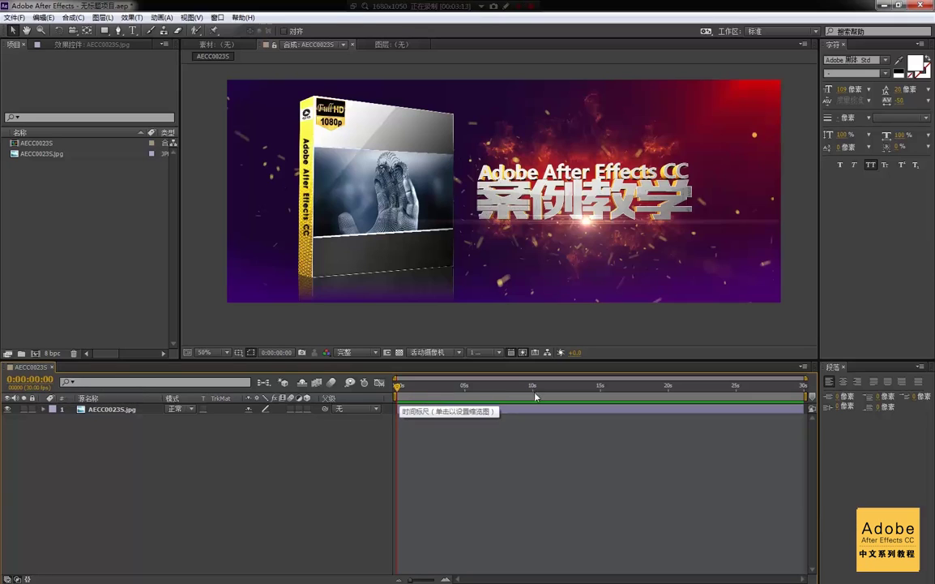
Step: Scrub the banner a few frames, return to frame 0, and show AECC0023S.jpg's 1990×800 details
{"action": "left_click_drag", "start_coordinate": [397, 390], "coordinate": [403, 388]}
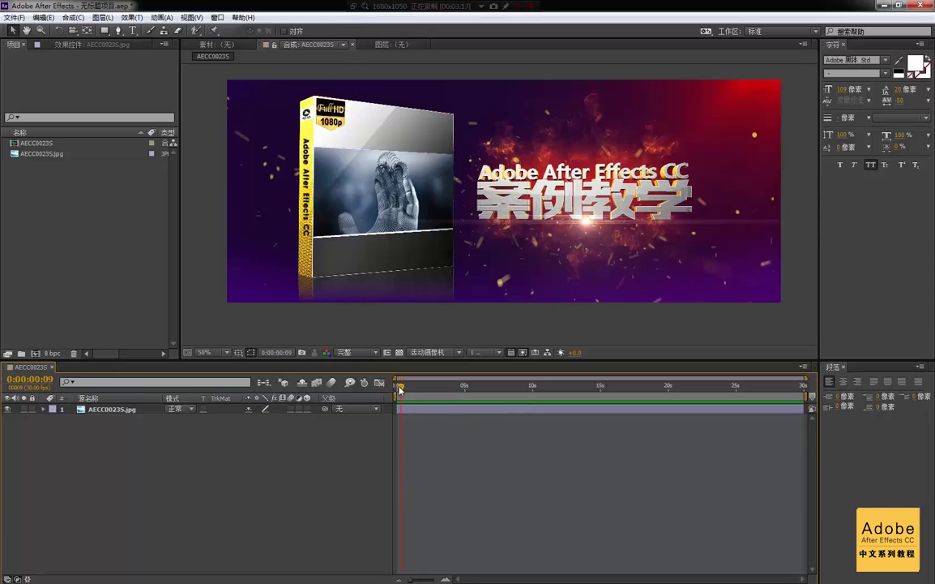
{"action": "key", "text": "Home"}
{"action": "left_click", "coordinate": [44, 154]}
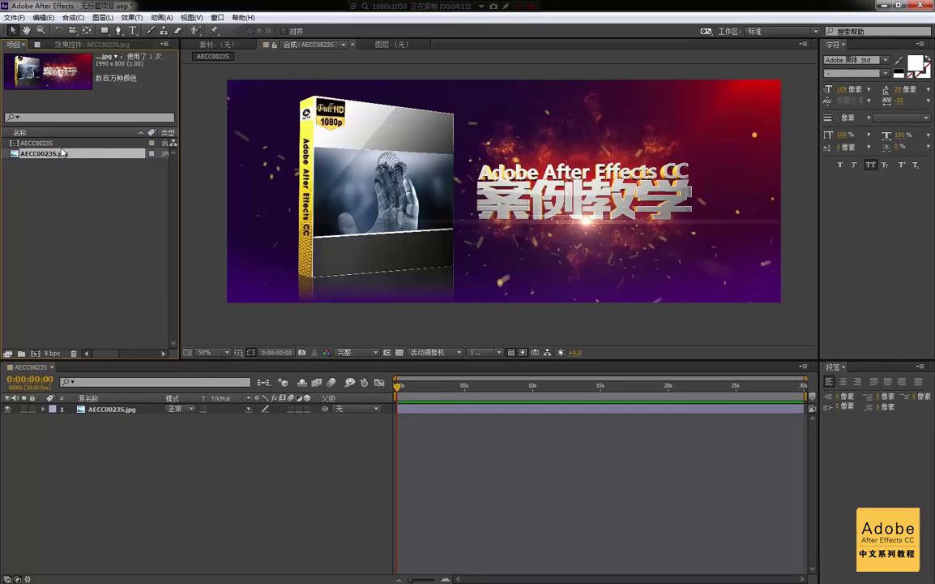
Step: Select the AECC0023S composition to display its 1990×800, 0:00:30:00, 30 fps details
{"action": "left_click", "coordinate": [39, 143]}
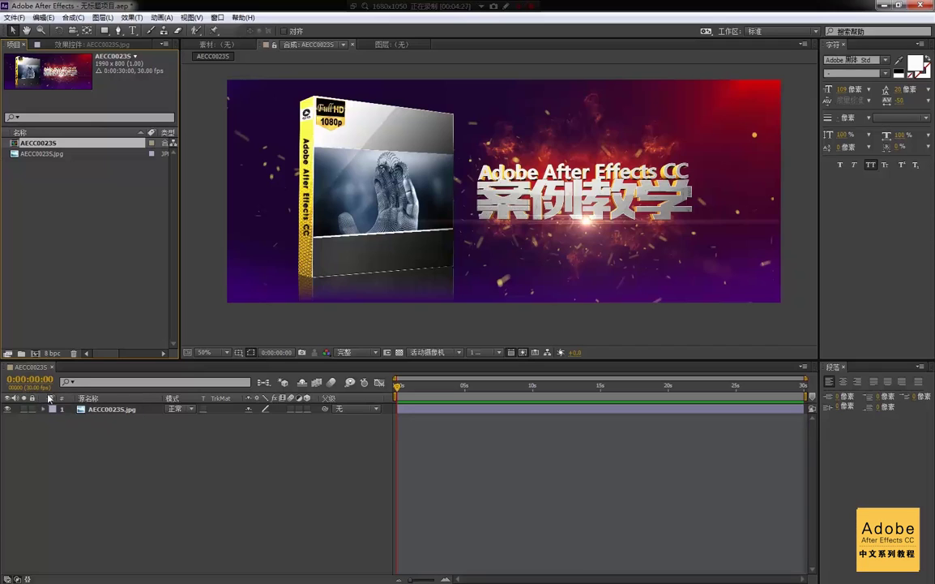
Step: Drag the Composition/Timeline divider upward to enlarge the timeline and select the AECC0023S.jpg layer
{"action": "left_click", "coordinate": [103, 382]}
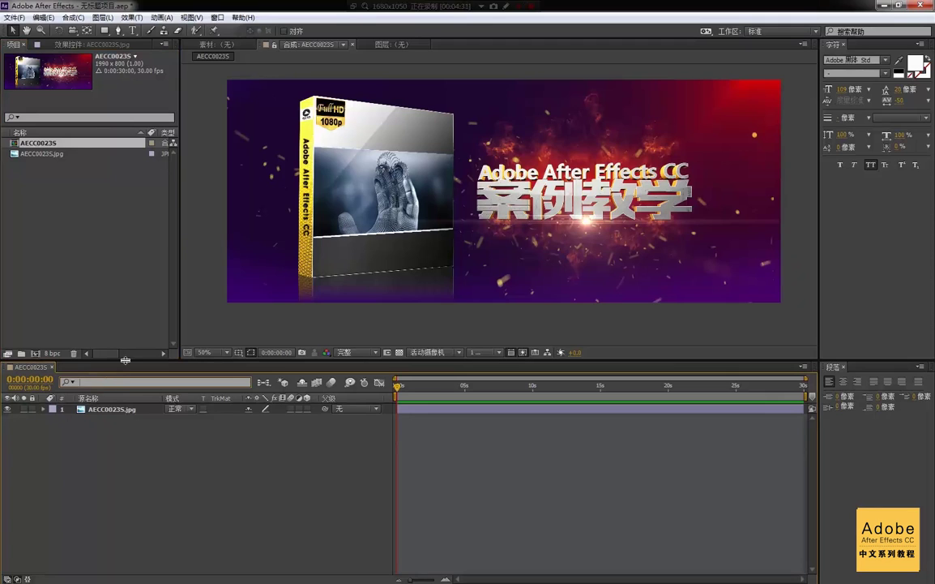
{"action": "mouse_move", "coordinate": [113, 360]}
{"action": "left_mouse_down"}
{"action": "mouse_move", "coordinate": [127, 332]}
{"action": "mouse_move", "coordinate": [124, 341]}
{"action": "left_mouse_up"}
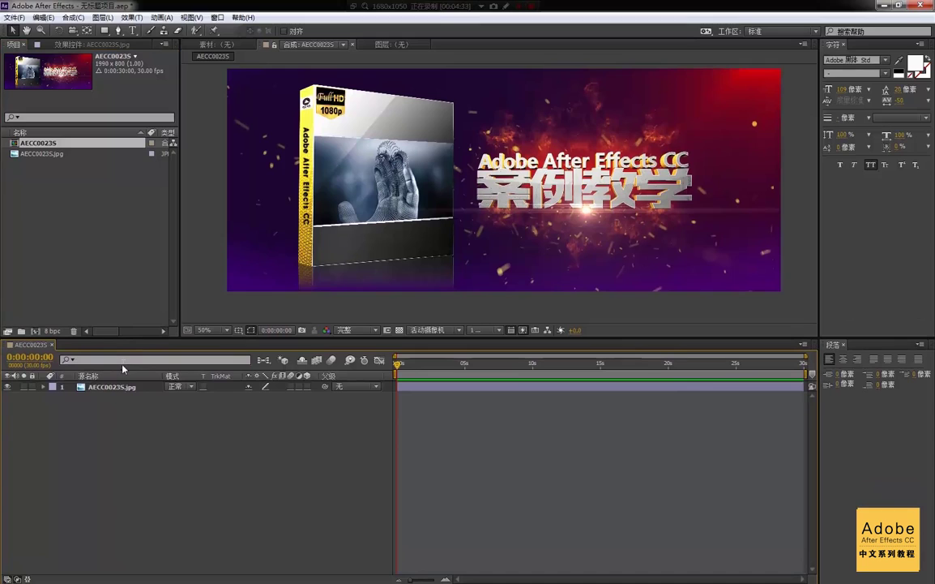
{"action": "left_click", "coordinate": [118, 359]}
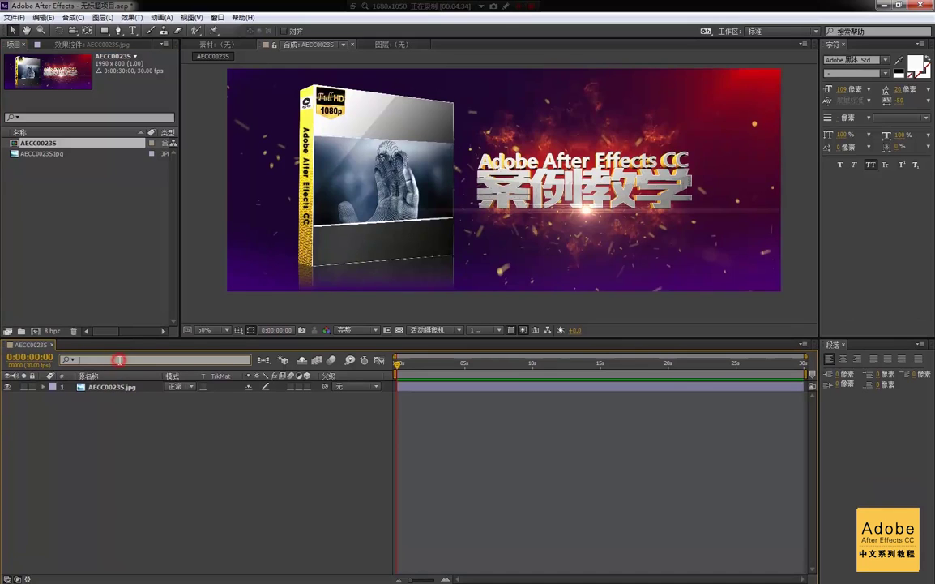
{"action": "left_click", "coordinate": [91, 388]}
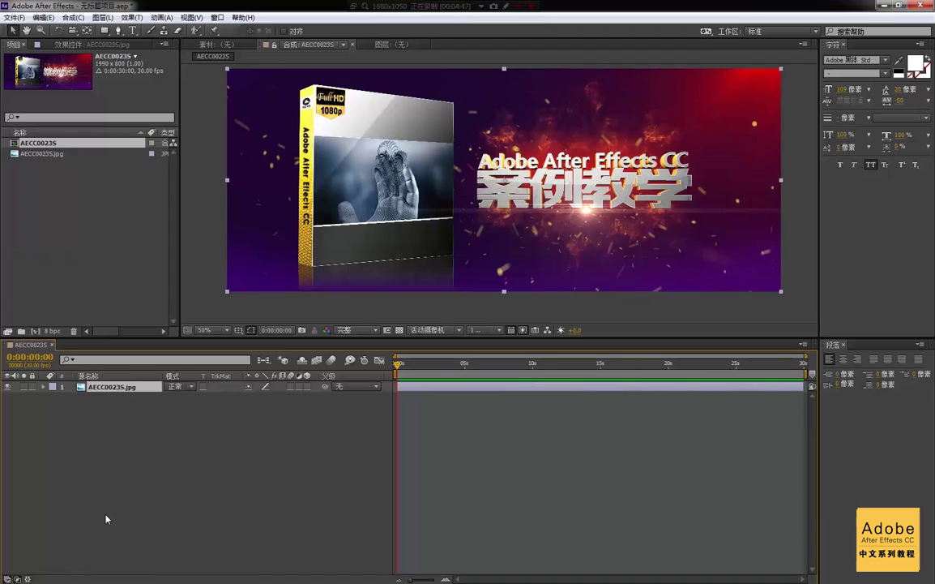
{"action": "left_click", "coordinate": [118, 359]}
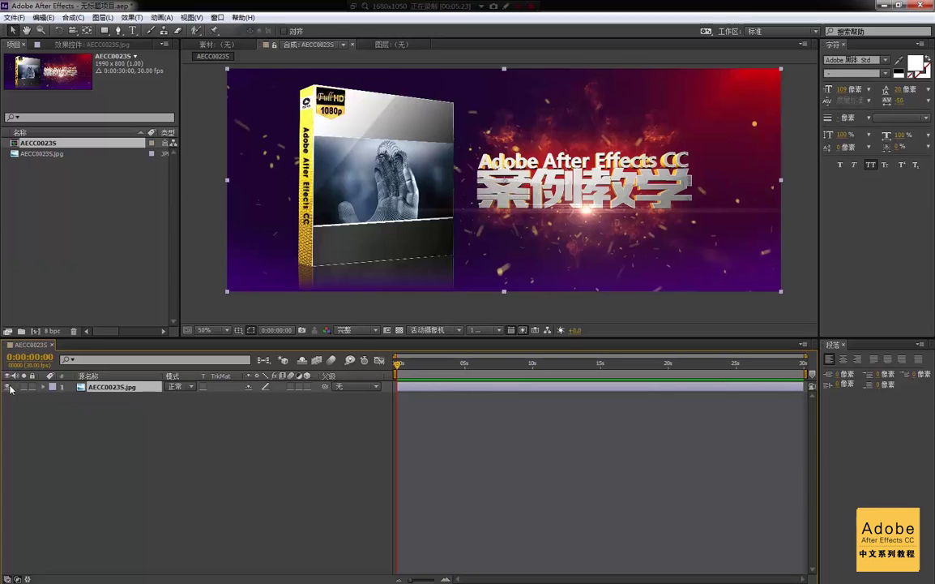
{"action": "left_click", "coordinate": [9, 387]}
{"action": "left_click", "coordinate": [9, 387]}
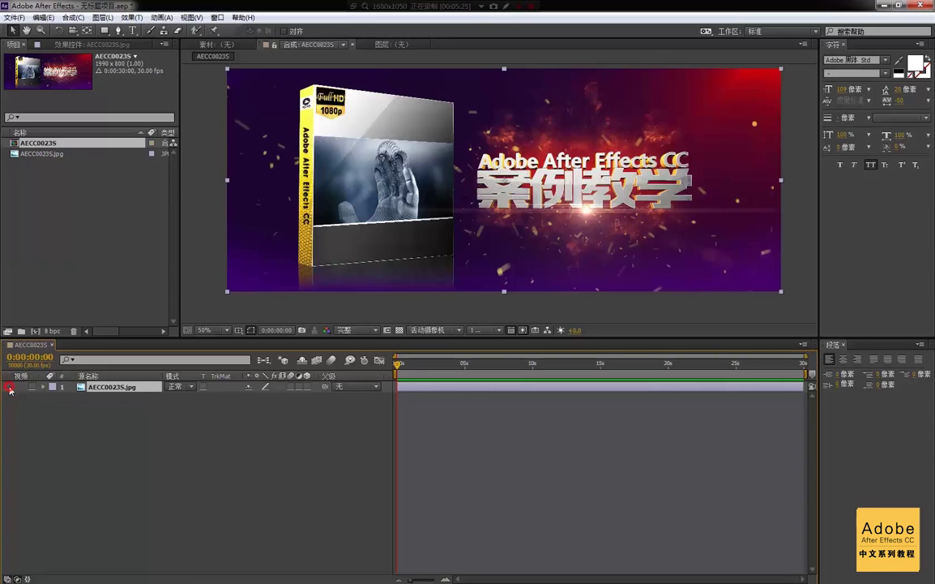
{"action": "left_click", "coordinate": [9, 388]}
{"action": "left_click", "coordinate": [9, 387]}
{"action": "left_click", "coordinate": [9, 388]}
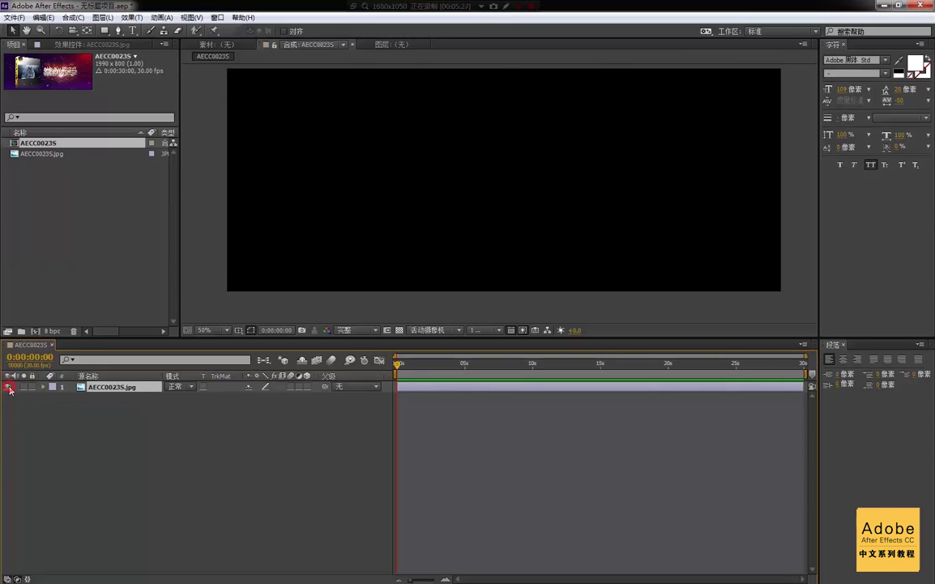
{"action": "left_click", "coordinate": [8, 387]}
{"action": "left_click", "coordinate": [9, 387]}
{"action": "left_click", "coordinate": [9, 388]}
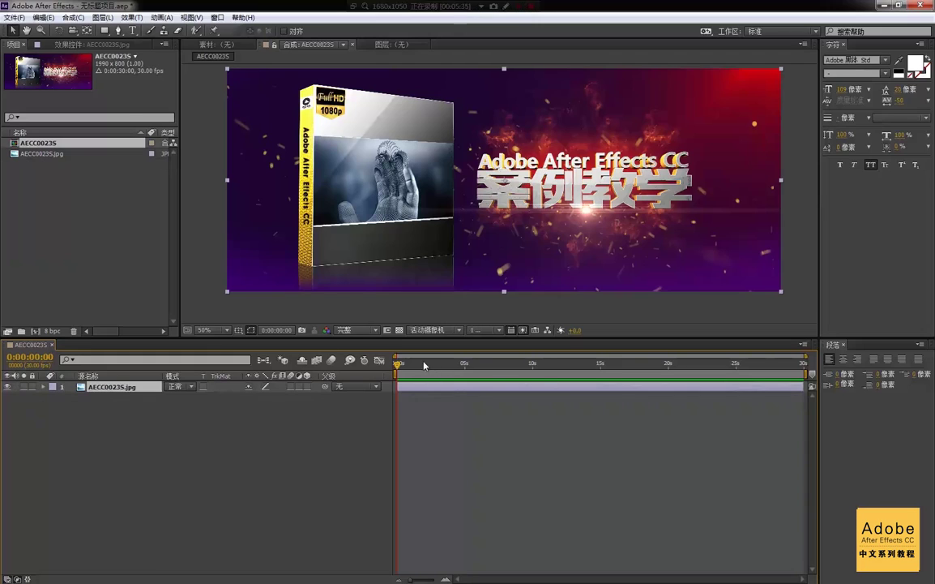
Step: Scrub to about 3 s, jump back to the start, then toggle the banner layer's Solo switch
{"action": "left_click_drag", "start_coordinate": [397, 362], "coordinate": [439, 362]}
{"action": "key", "text": "Home"}
{"action": "left_click", "coordinate": [24, 387]}
{"action": "left_click", "coordinate": [24, 387]}
{"action": "left_click", "coordinate": [24, 388]}
{"action": "left_click", "coordinate": [25, 387]}
{"action": "left_click", "coordinate": [24, 386]}
{"action": "left_click", "coordinate": [23, 387]}
Step: Import c4d (0;00;02;23).jpg出.jpg and add it to the timeline as layer 2, beneath AECC0023S.jpg
{"action": "double_click", "coordinate": [93, 197]}
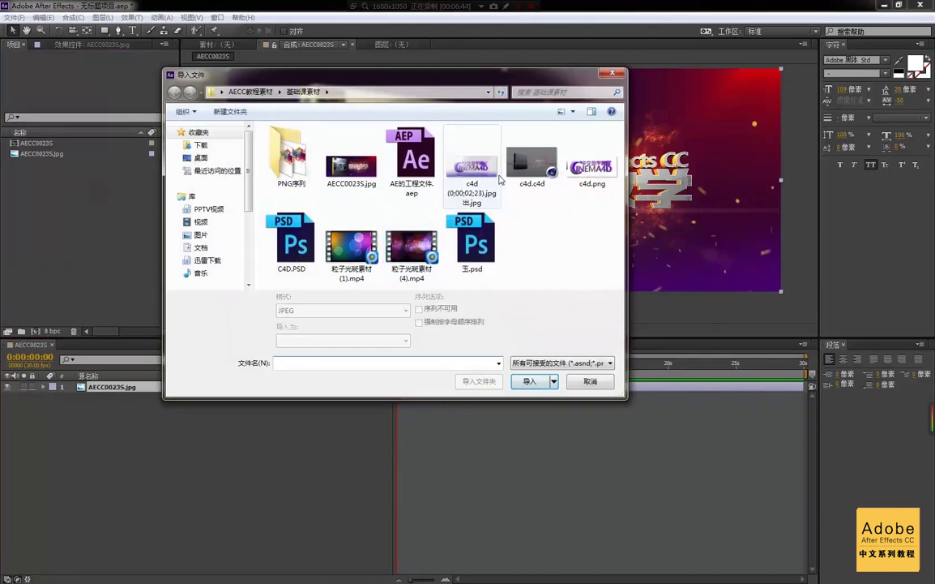
{"action": "left_click", "coordinate": [447, 169]}
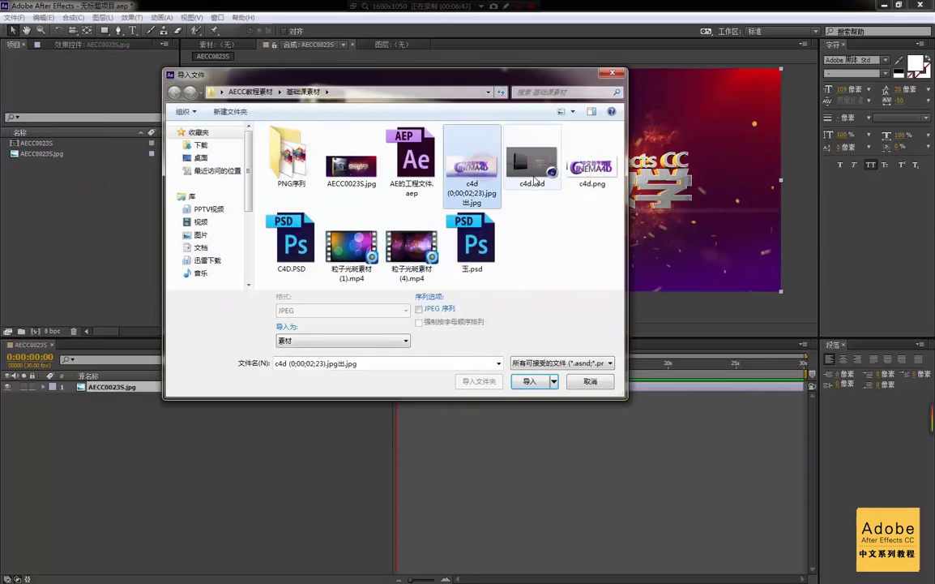
{"action": "left_click", "coordinate": [529, 381]}
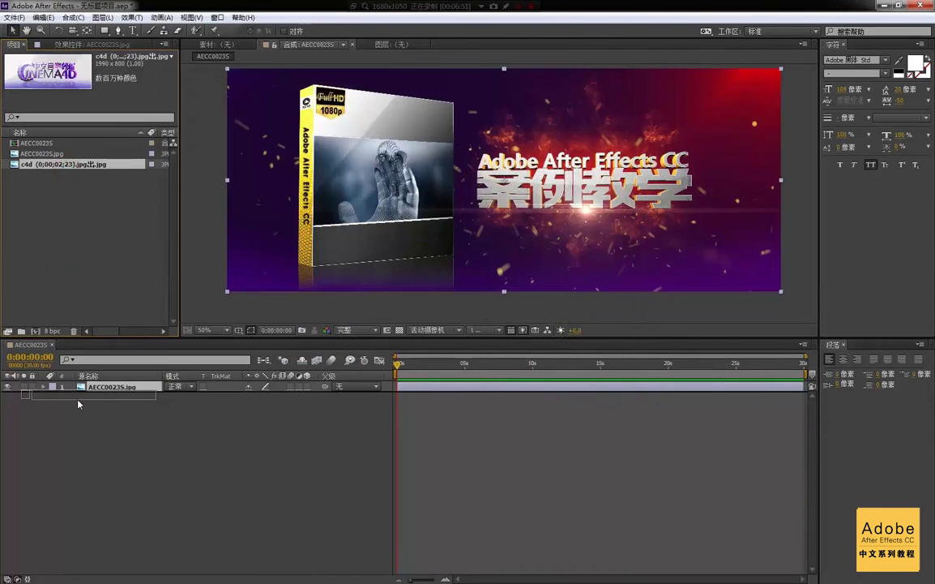
{"action": "left_click_drag", "start_coordinate": [69, 167], "coordinate": [75, 399]}
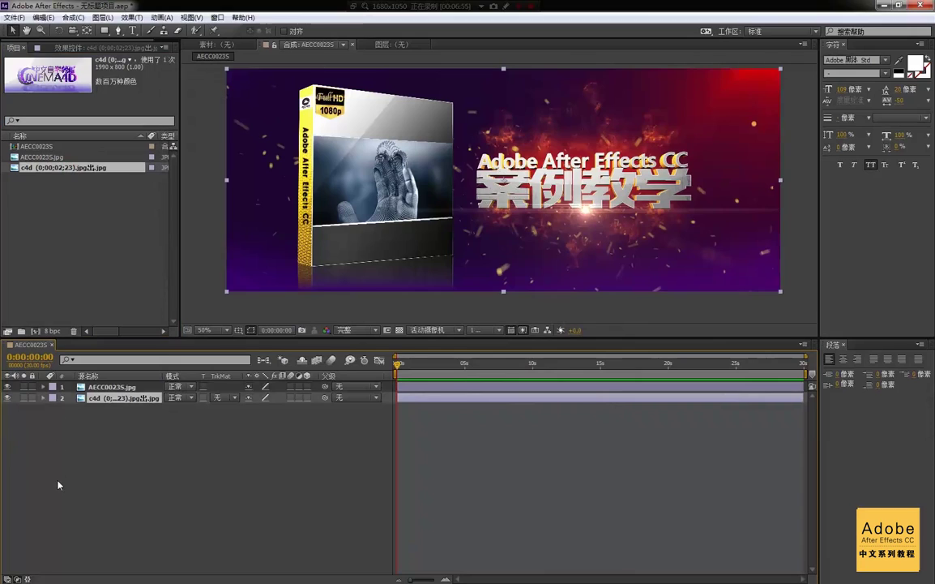
{"action": "left_click", "coordinate": [96, 388]}
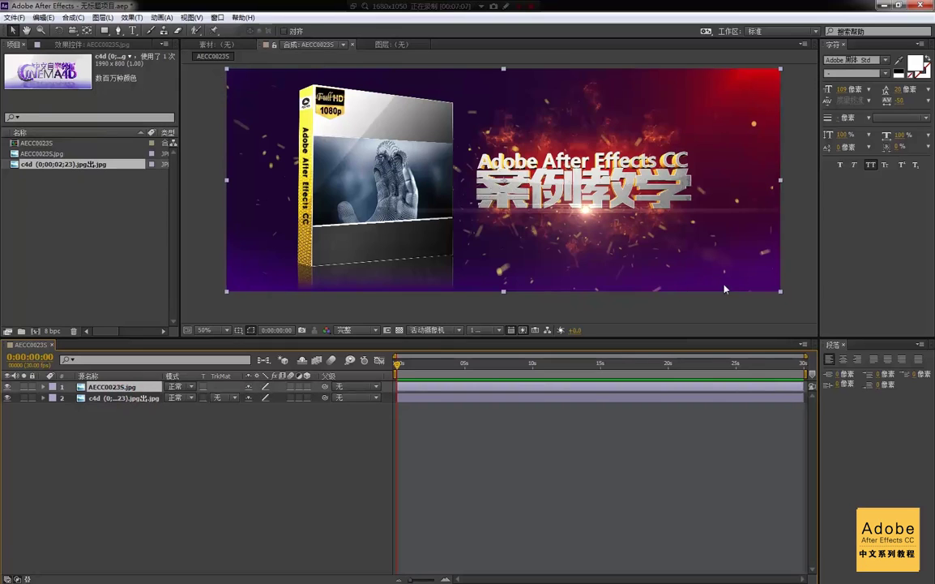
Step: Scale the c4d JPEG layer down to roughly half size
{"action": "left_click_drag", "start_coordinate": [578, 172], "coordinate": [580, 183]}
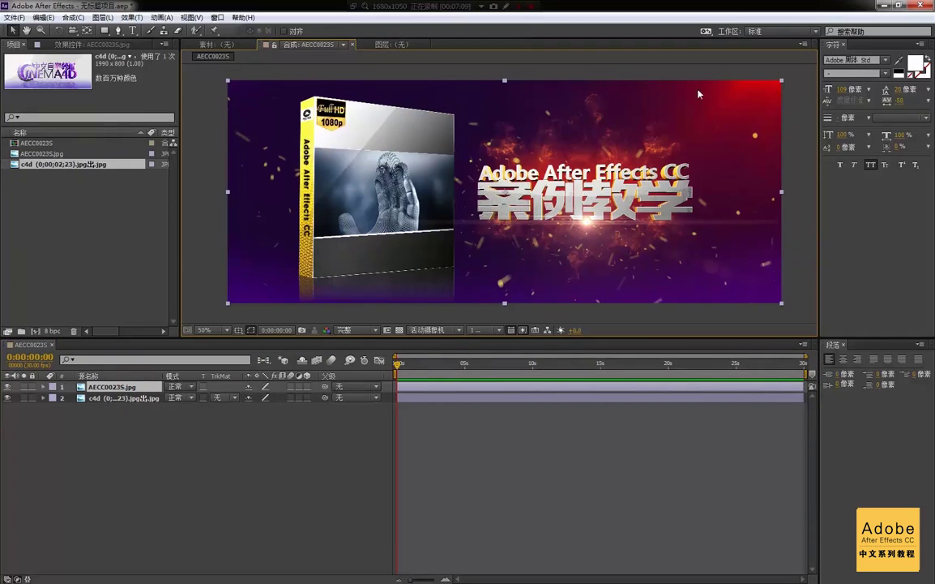
{"action": "left_click", "coordinate": [130, 398]}
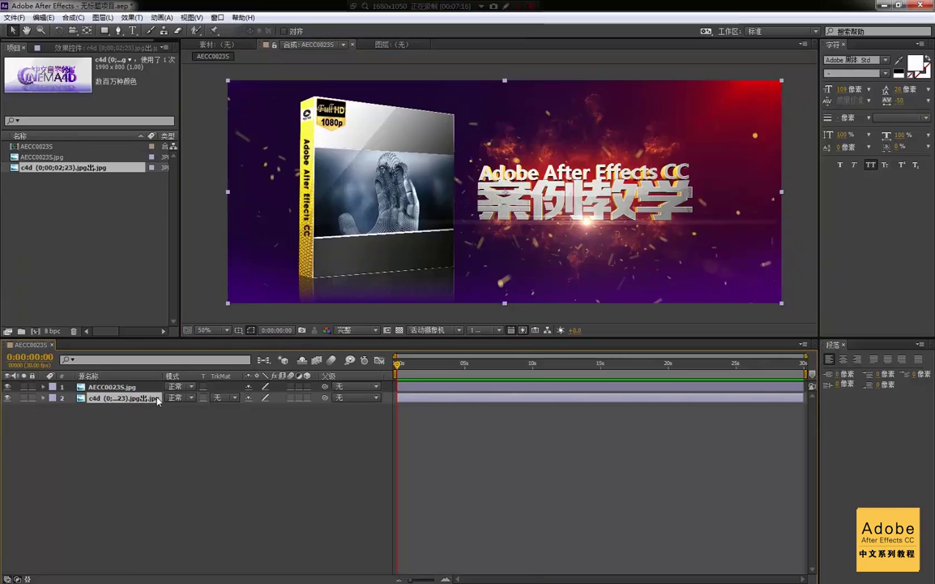
{"action": "left_click_drag", "start_coordinate": [782, 81], "coordinate": [705, 106]}
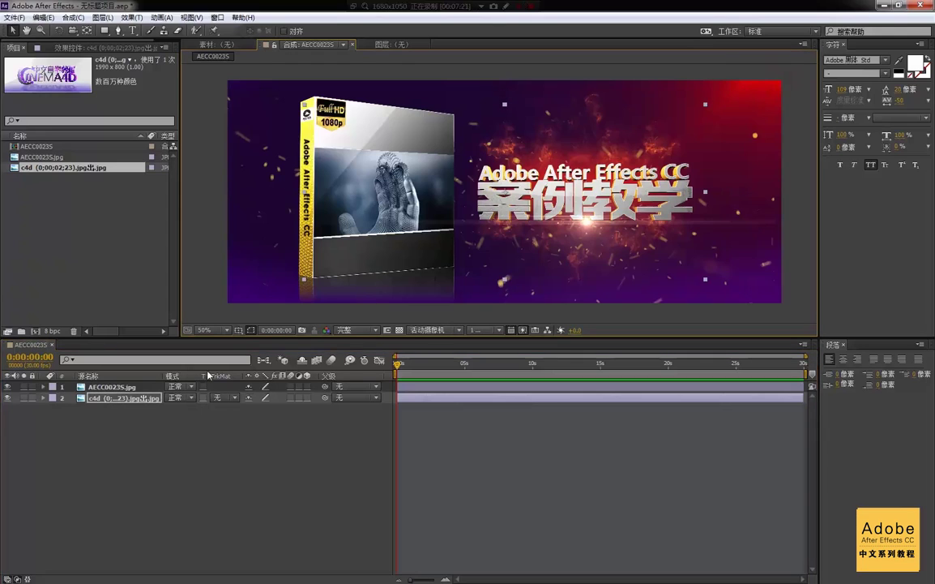
Step: Scale the AECC0023S banner down and centre it over the CINEMA 4D background
{"action": "left_click", "coordinate": [132, 388]}
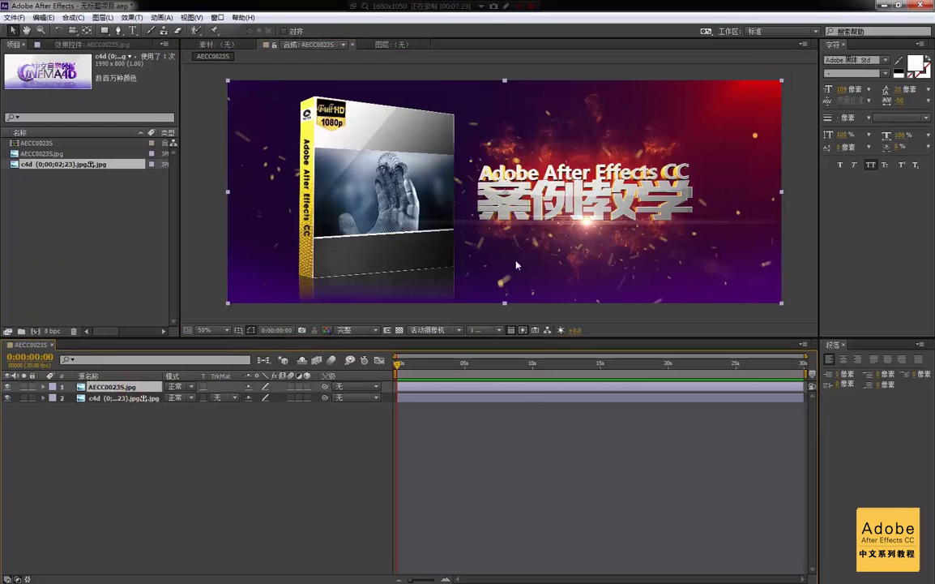
{"action": "left_click_drag", "start_coordinate": [782, 81], "coordinate": [697, 118]}
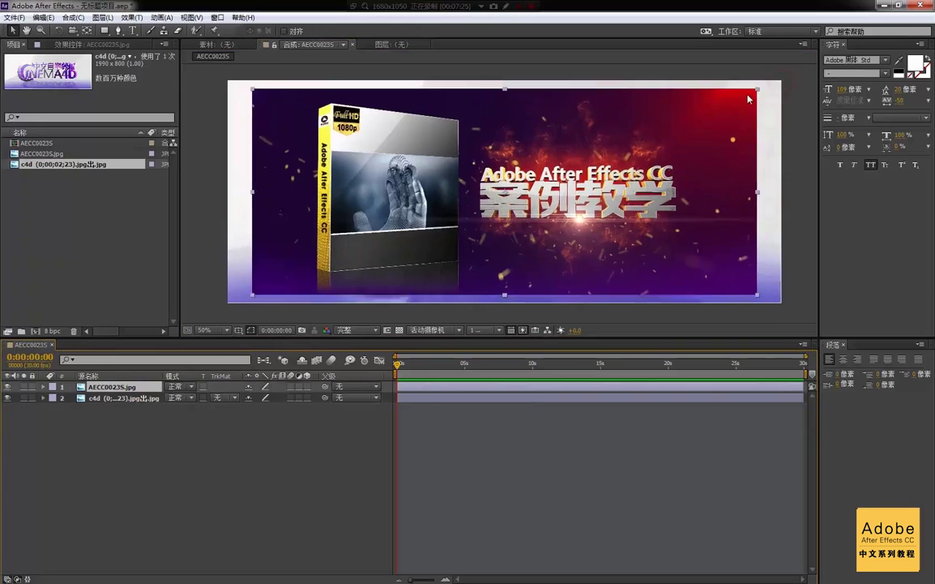
{"action": "mouse_move", "coordinate": [648, 157]}
{"action": "left_mouse_down"}
{"action": "mouse_move", "coordinate": [750, 189]}
{"action": "mouse_move", "coordinate": [532, 157]}
{"action": "left_mouse_up"}
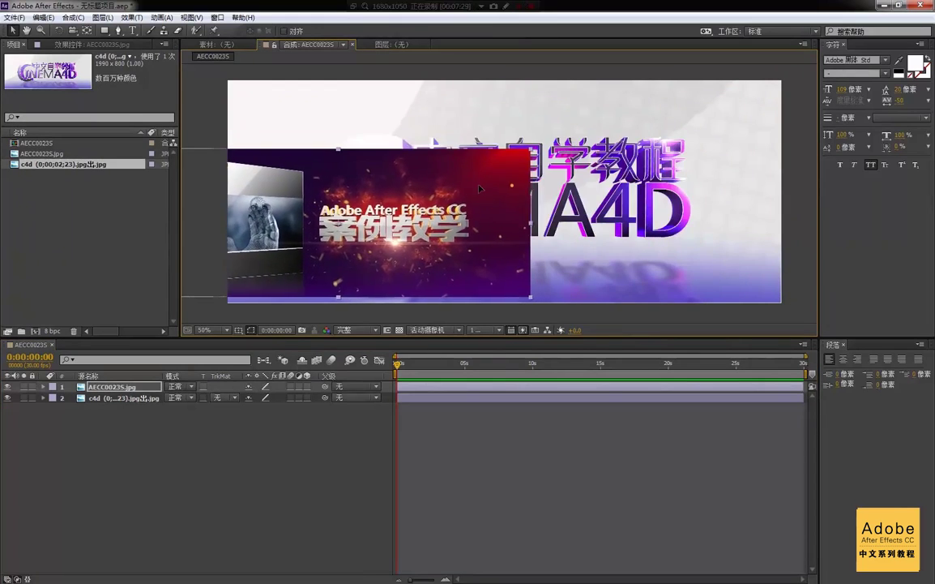
{"action": "left_click_drag", "start_coordinate": [530, 203], "coordinate": [646, 164]}
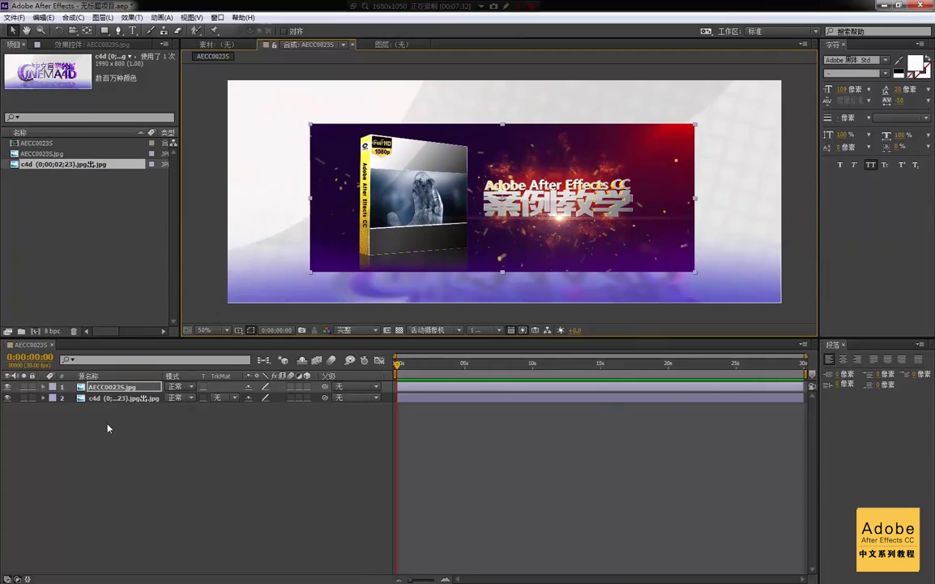
{"action": "left_click", "coordinate": [97, 381]}
{"action": "left_click", "coordinate": [108, 387]}
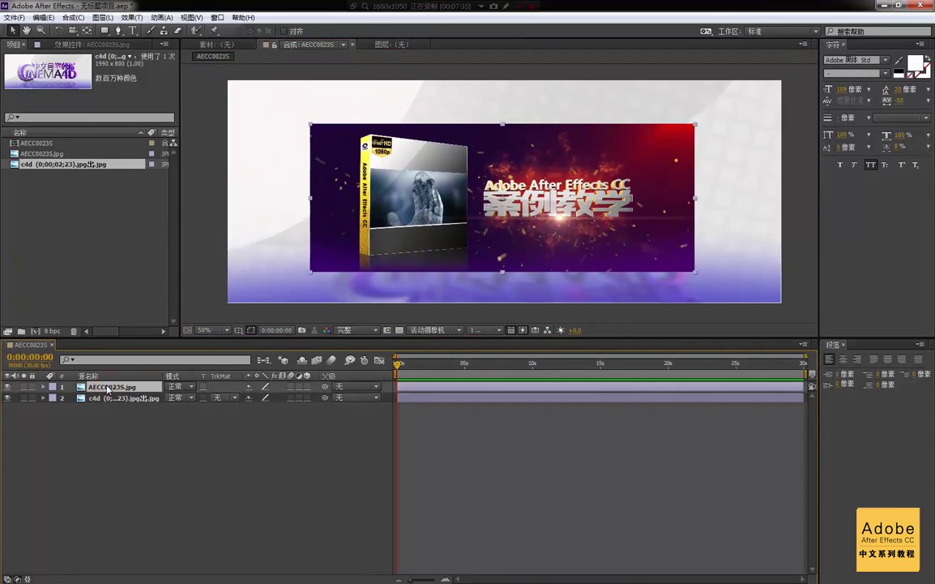
Step: Solo layer 1, AECC0023S.jpg, so it shows alone on black, with the viewer back at 50%
{"action": "scroll", "coordinate": [495, 197], "scroll_direction": "up", "scroll_amount": 2}
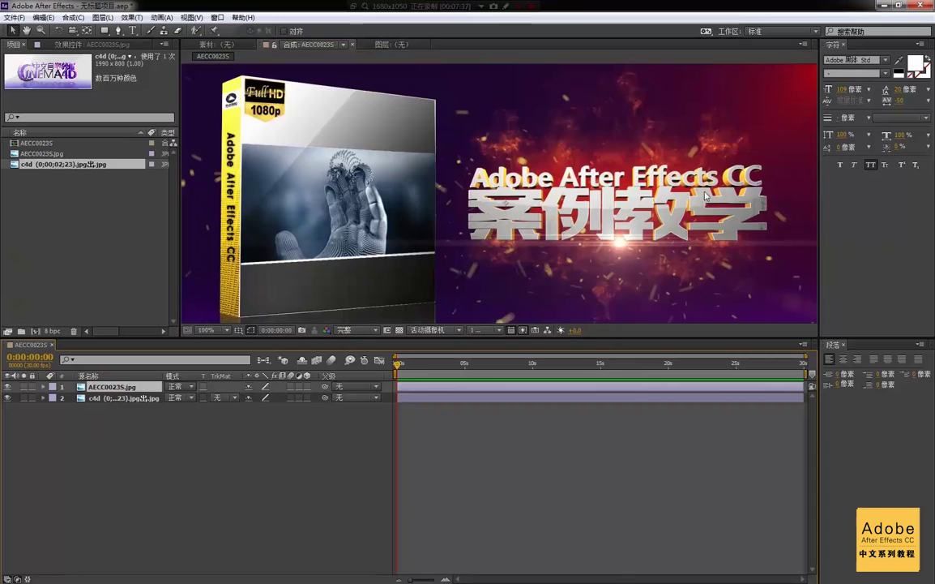
{"action": "left_click_drag", "start_coordinate": [409, 165], "coordinate": [416, 165]}
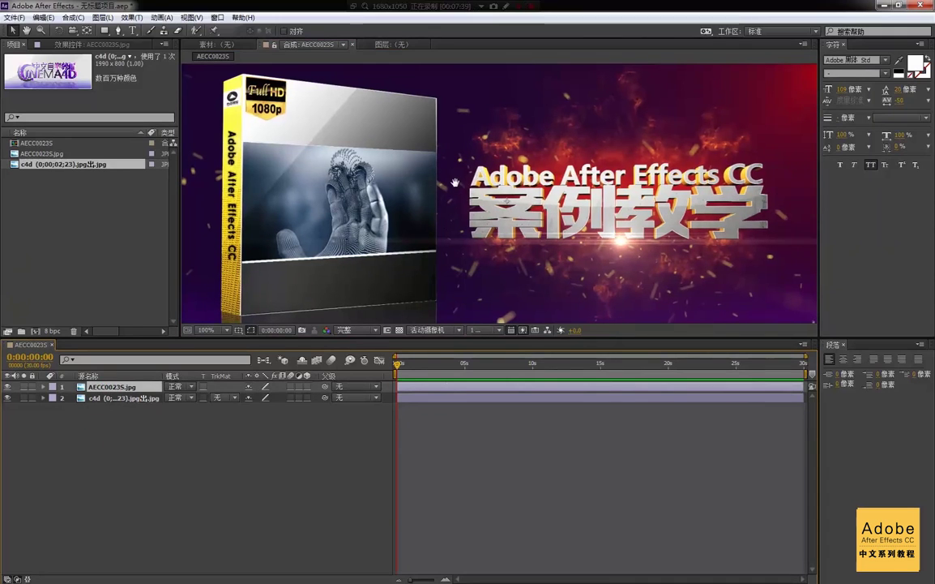
{"action": "left_click", "coordinate": [24, 390]}
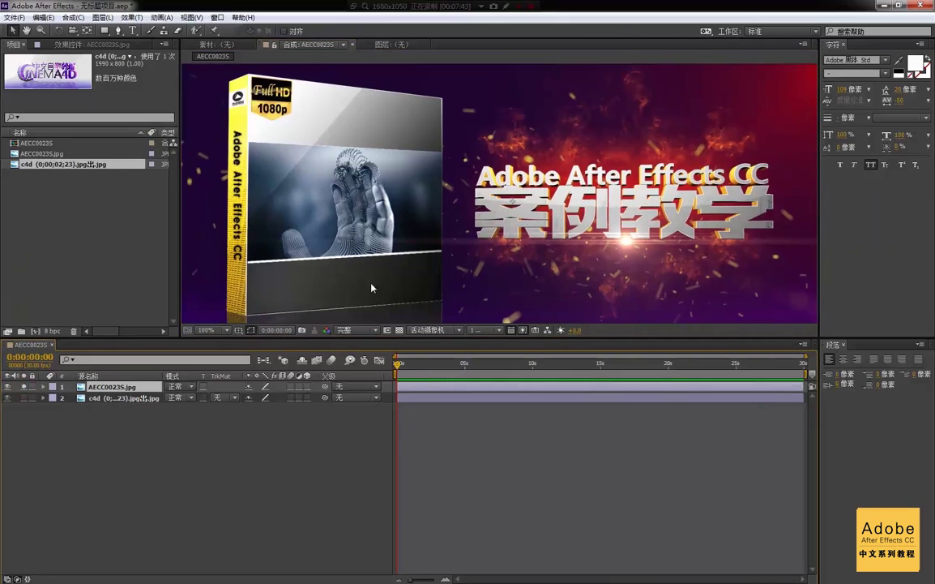
{"action": "key", "text": "comma"}
{"action": "key", "text": "comma"}
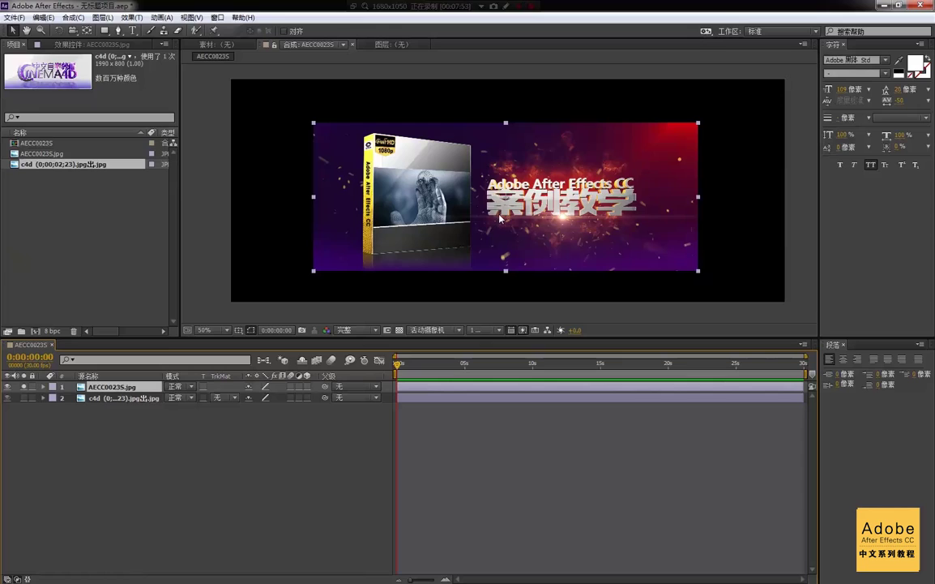
Step: Unsolo the banner, hide the CINEMA 4D layer, and make the timeline panel taller
{"action": "left_click_drag", "start_coordinate": [501, 218], "coordinate": [480, 218]}
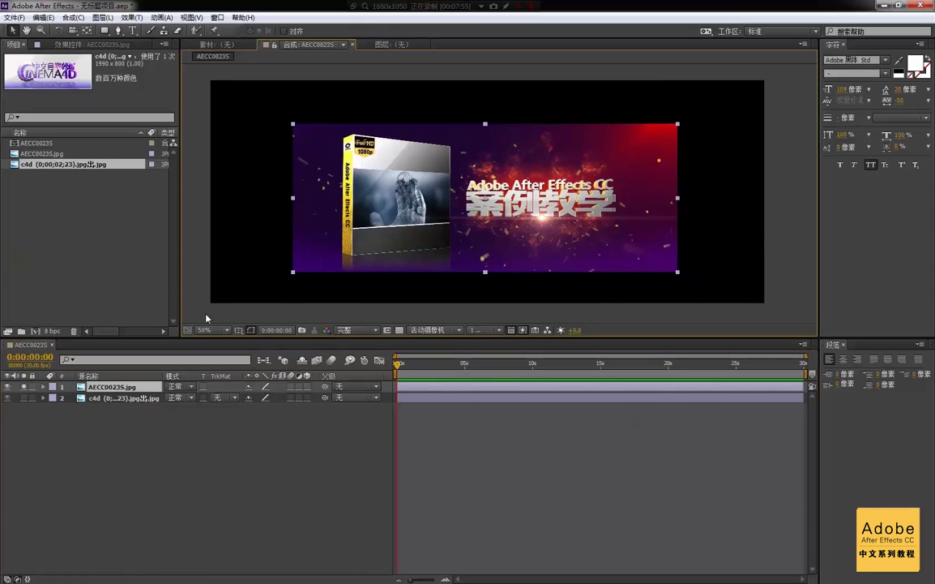
{"action": "left_click", "coordinate": [25, 386]}
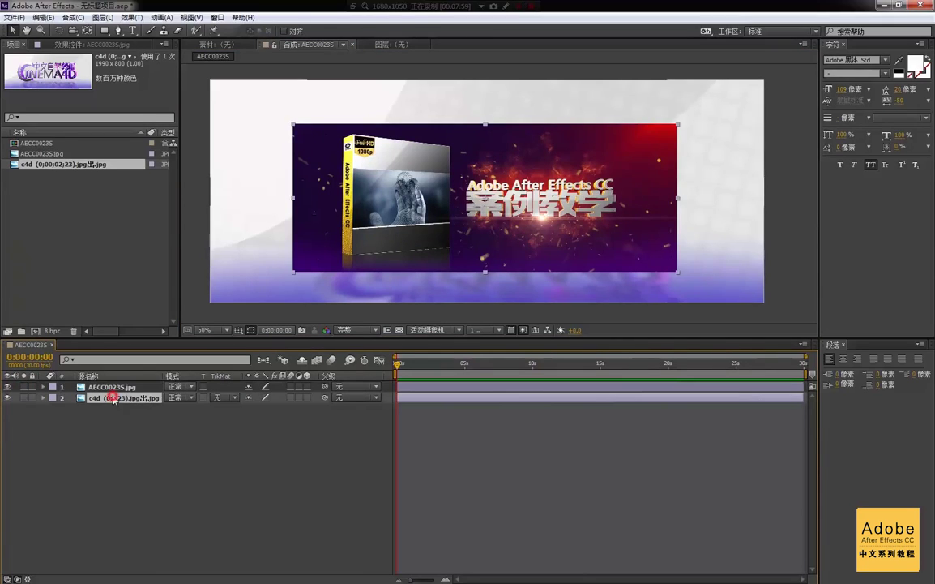
{"action": "left_click", "coordinate": [8, 398]}
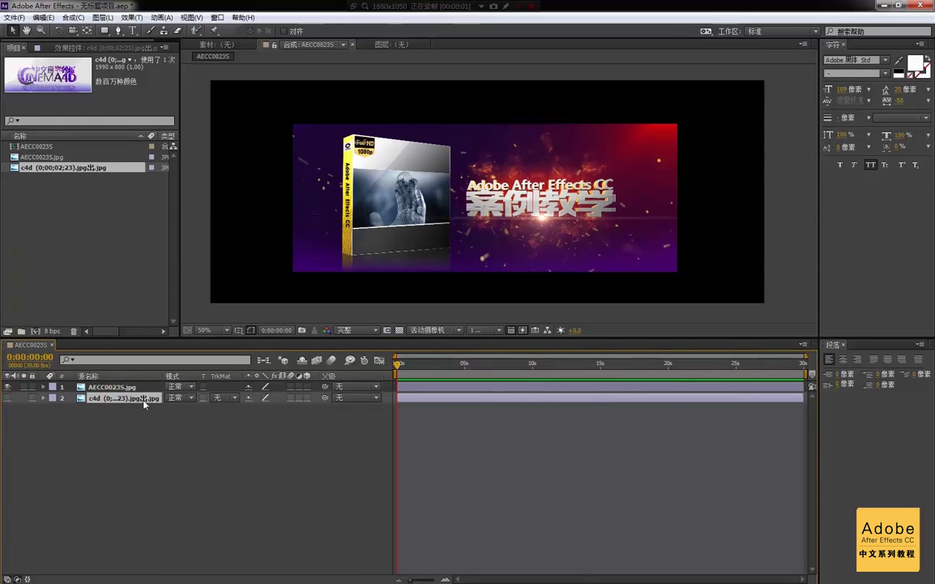
{"action": "left_click", "coordinate": [333, 172]}
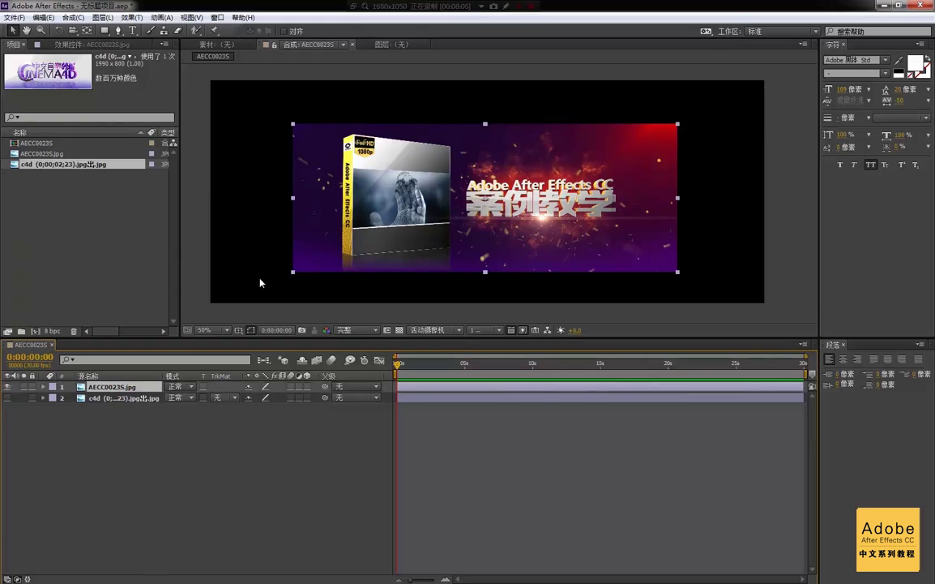
{"action": "left_click_drag", "start_coordinate": [238, 339], "coordinate": [238, 327]}
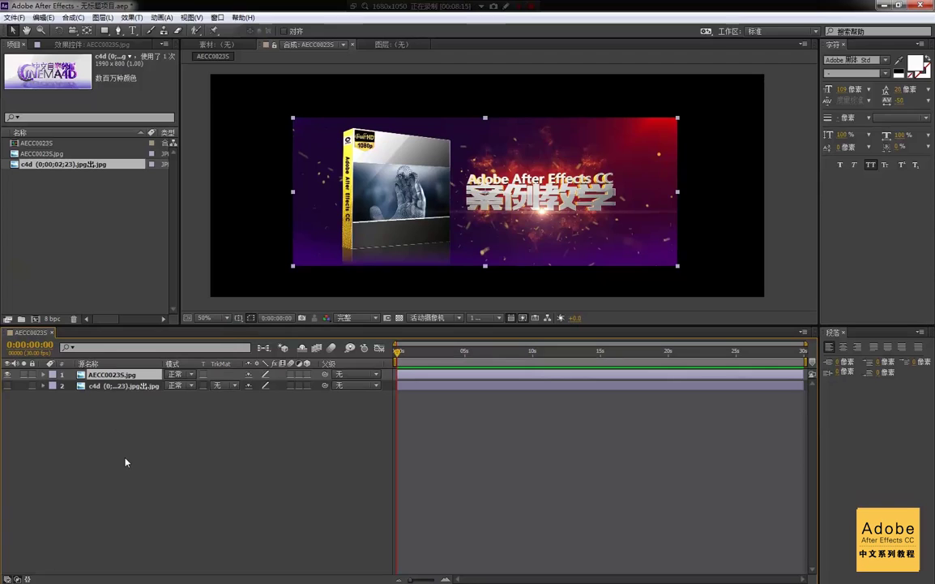
Step: Toggle the background's visibility and the banner's solo, leaving both layers visible with the banner selected
{"action": "left_click", "coordinate": [9, 386]}
{"action": "left_click", "coordinate": [9, 386]}
{"action": "left_click", "coordinate": [9, 385]}
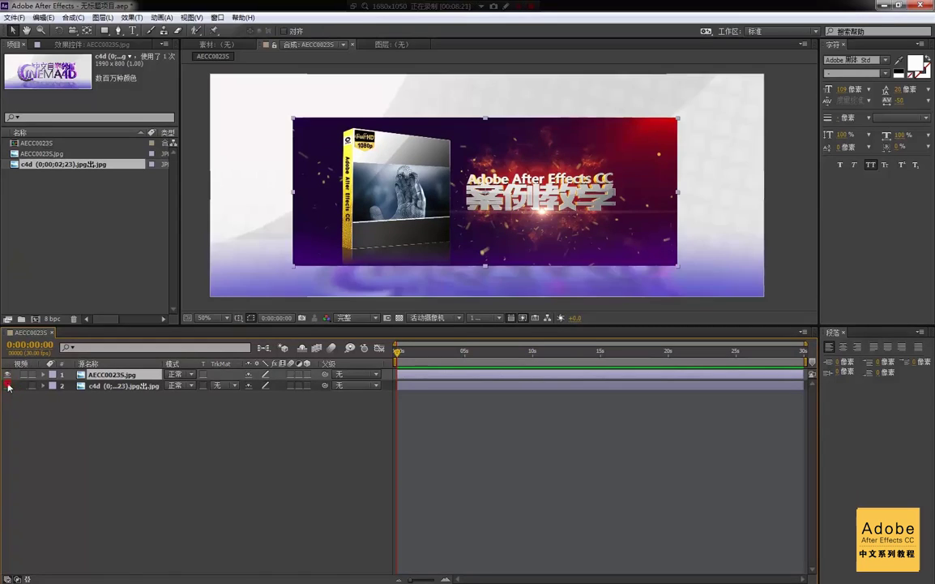
{"action": "left_click", "coordinate": [9, 386]}
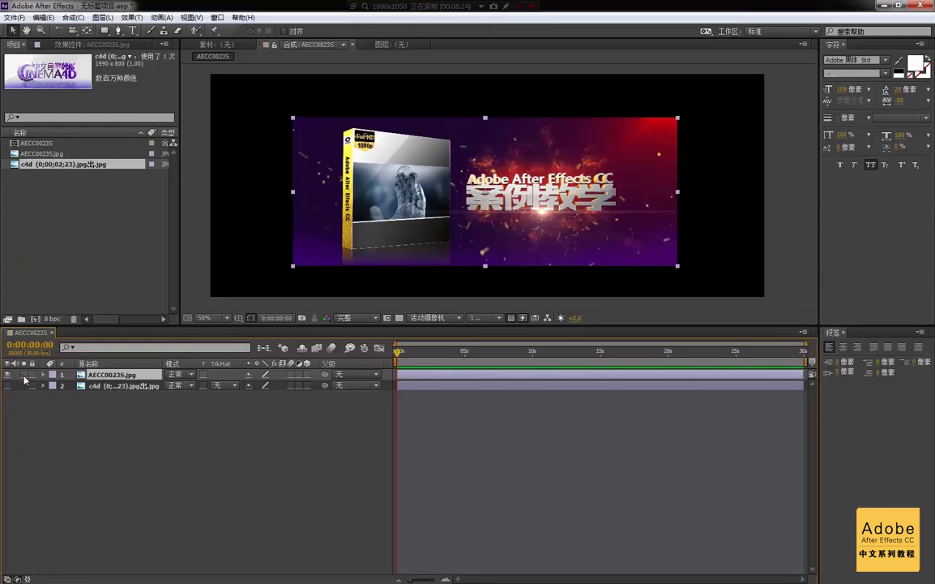
{"action": "left_click", "coordinate": [24, 376]}
{"action": "left_click", "coordinate": [24, 376]}
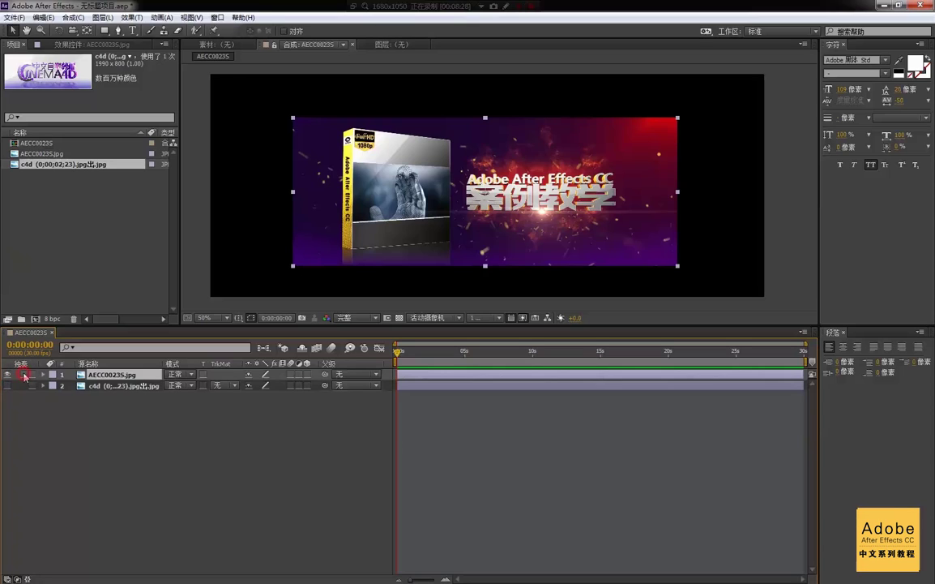
{"action": "left_click", "coordinate": [149, 388]}
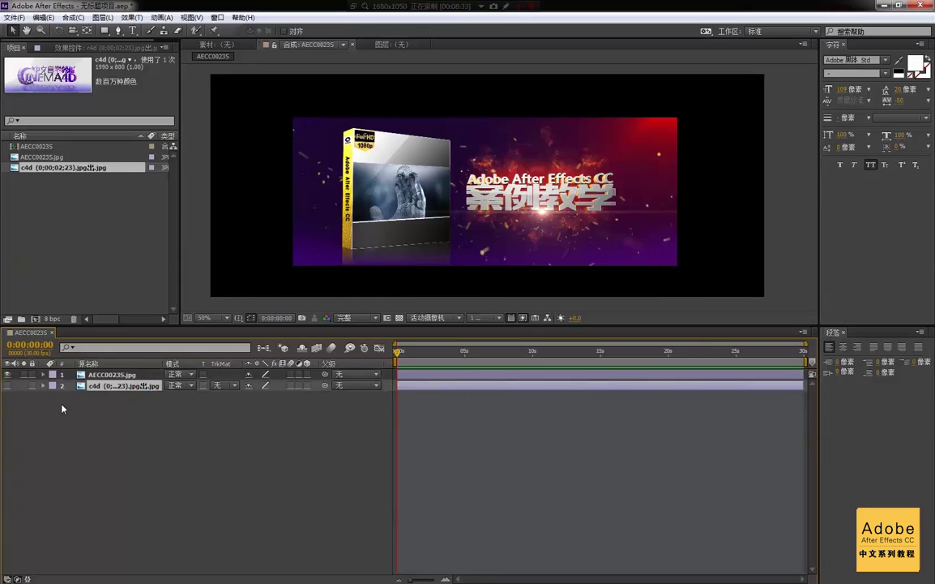
{"action": "left_click", "coordinate": [8, 386]}
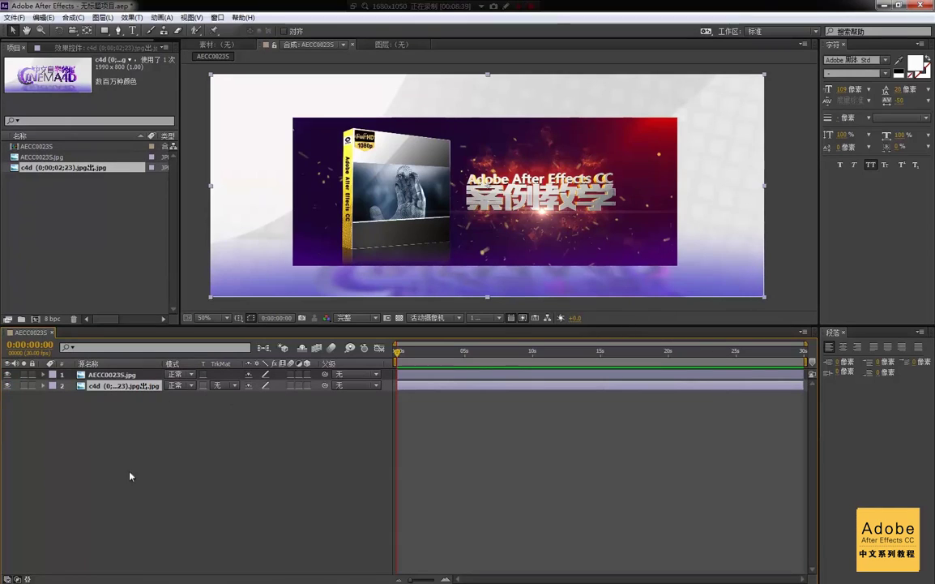
{"action": "left_click", "coordinate": [128, 376]}
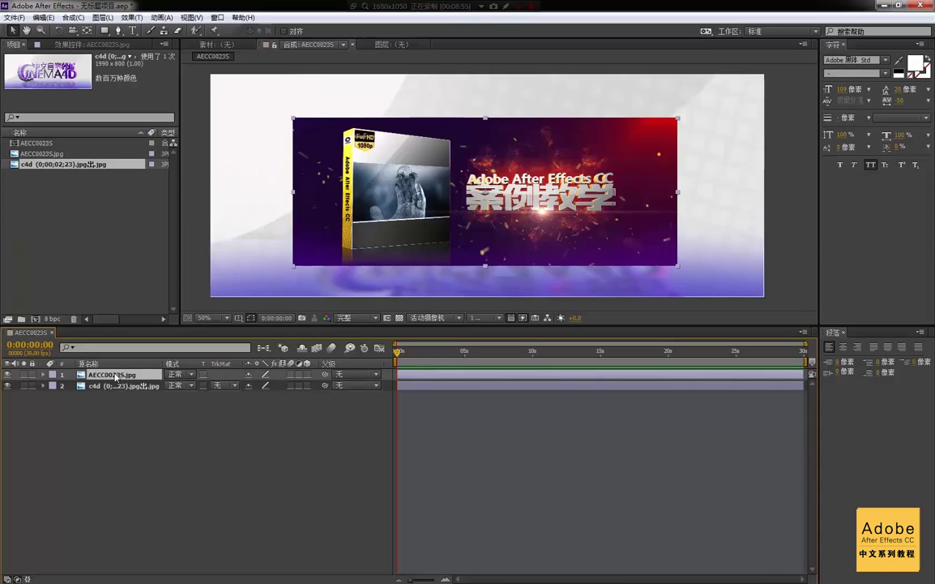
Step: Move the c4d layer above AECC0023S.jpg and scrub the playhead from about 7 seconds back to the start
{"action": "mouse_move", "coordinate": [119, 377]}
{"action": "left_mouse_down"}
{"action": "mouse_move", "coordinate": [121, 397]}
{"action": "mouse_move", "coordinate": [117, 373]}
{"action": "mouse_move", "coordinate": [130, 397]}
{"action": "mouse_move", "coordinate": [128, 374]}
{"action": "left_mouse_up"}
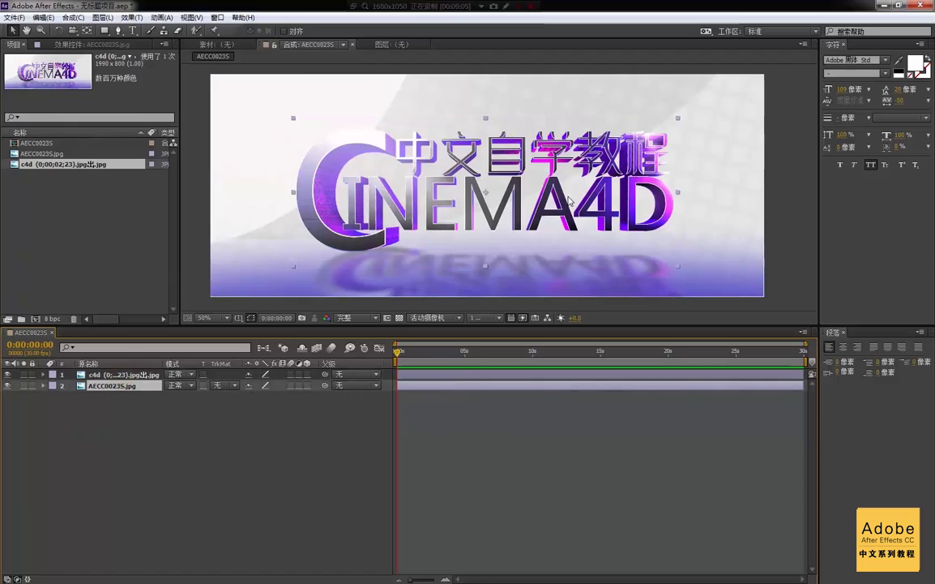
{"action": "left_click", "coordinate": [122, 374]}
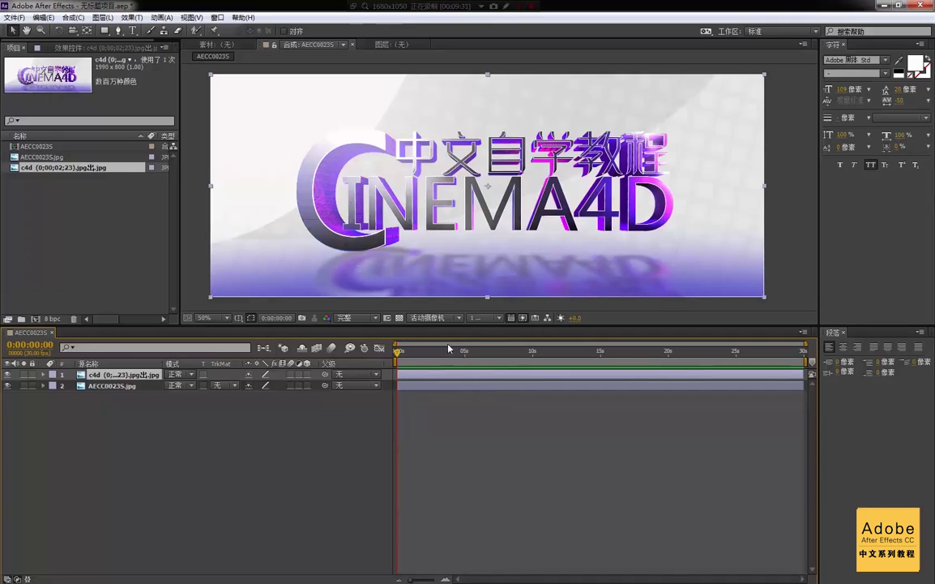
{"action": "left_click", "coordinate": [504, 352]}
{"action": "mouse_move", "coordinate": [504, 352]}
{"action": "left_mouse_down"}
{"action": "mouse_move", "coordinate": [397, 362]}
{"action": "mouse_move", "coordinate": [839, 357]}
{"action": "mouse_move", "coordinate": [406, 356]}
{"action": "left_mouse_up"}
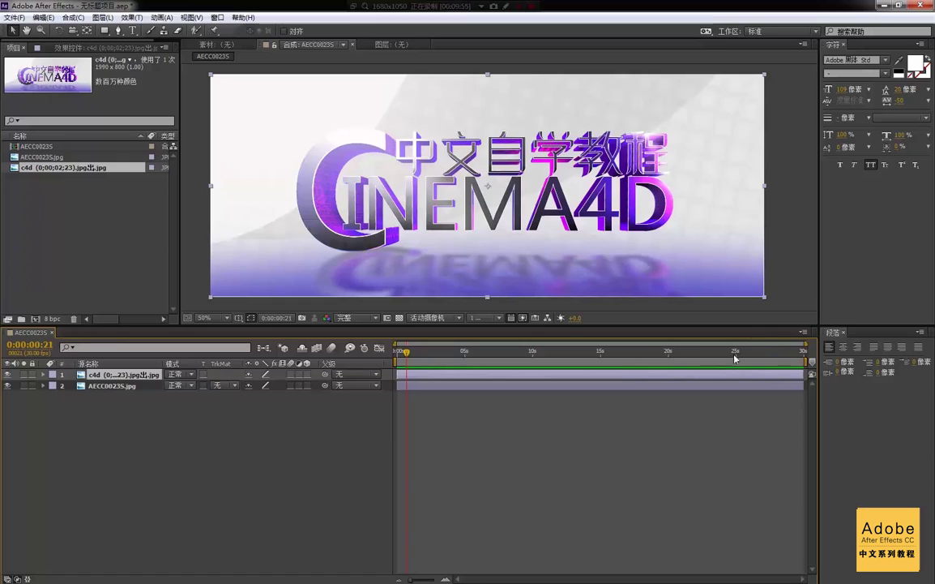
{"action": "left_click", "coordinate": [803, 332]}
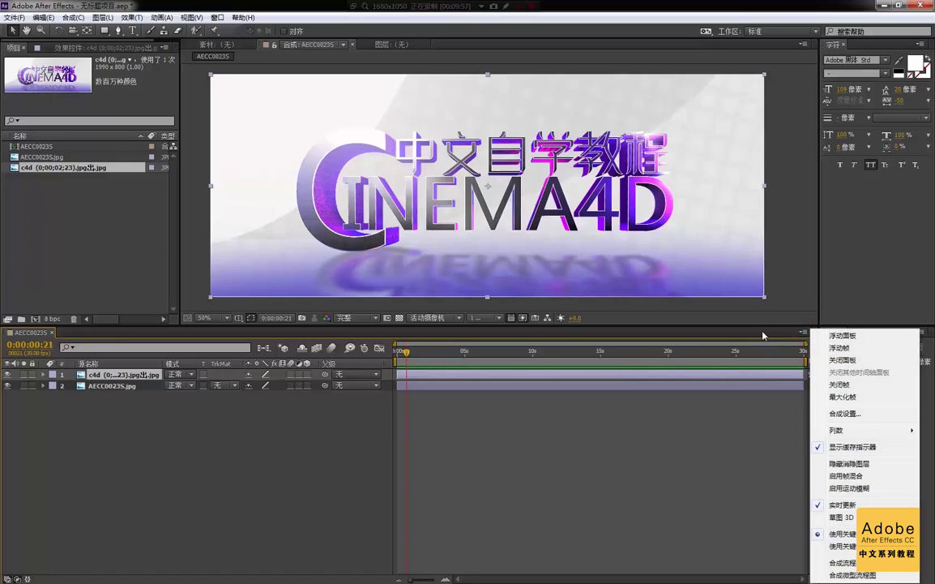
Step: Review Composition Settings twice (1990×800, 30 fps, 0:00:30:00) and close without changes
{"action": "left_click", "coordinate": [804, 333]}
{"action": "right_click", "coordinate": [804, 334]}
{"action": "left_click", "coordinate": [839, 409]}
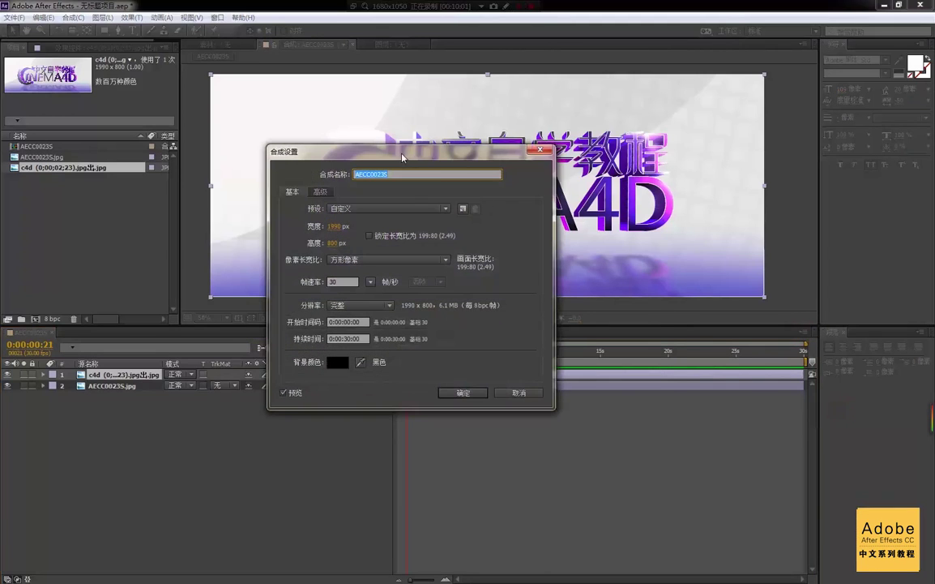
{"action": "left_click_drag", "start_coordinate": [402, 156], "coordinate": [517, 172]}
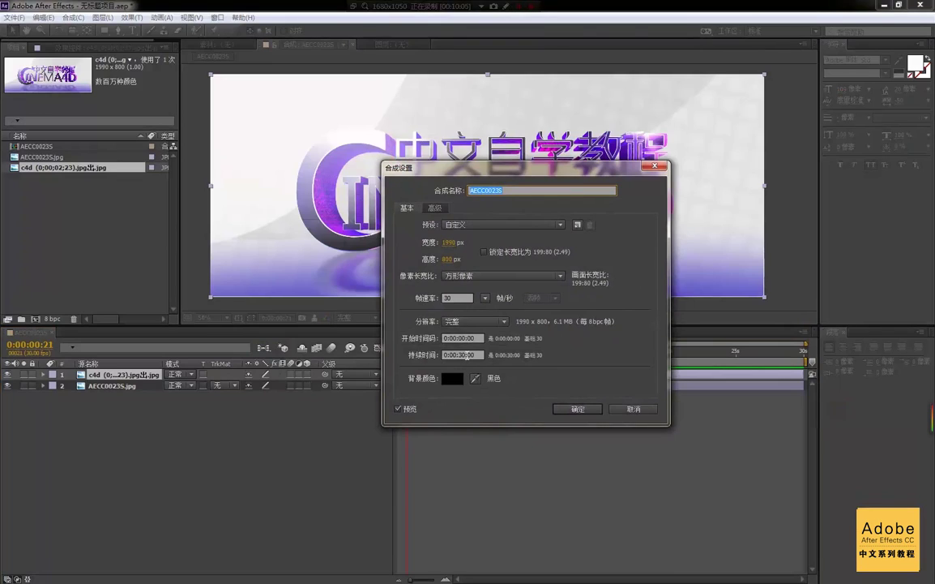
{"action": "left_click", "coordinate": [469, 354]}
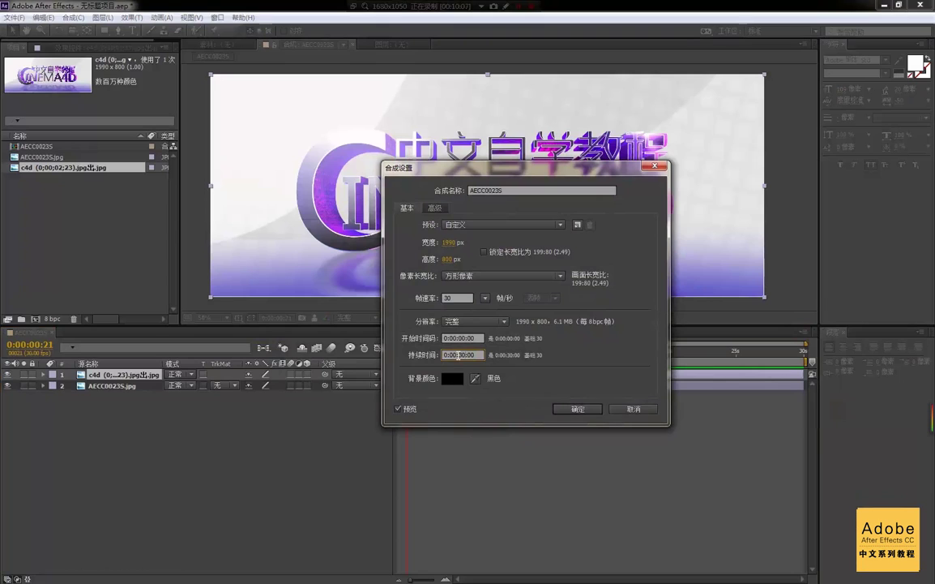
{"action": "left_click", "coordinate": [655, 165]}
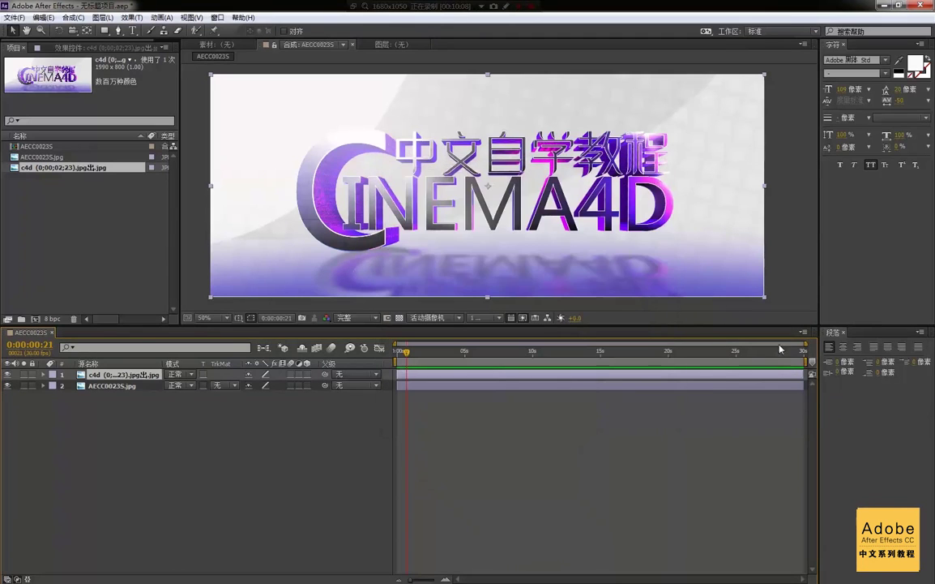
{"action": "left_click", "coordinate": [801, 333]}
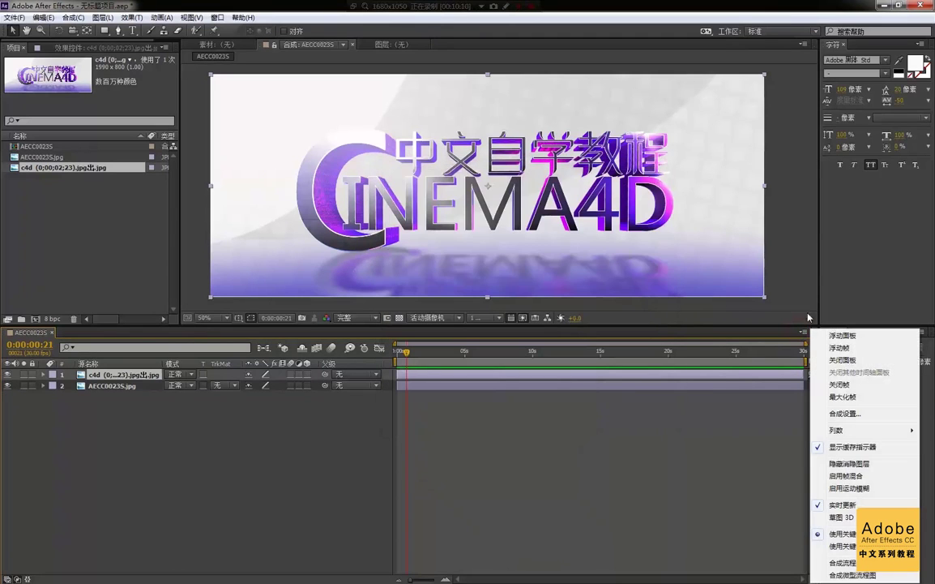
{"action": "left_click", "coordinate": [835, 414]}
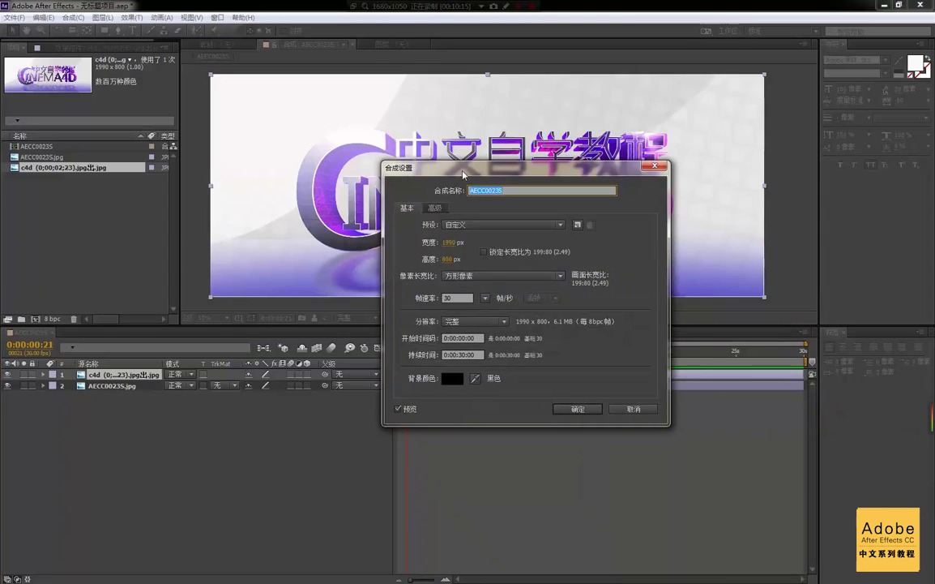
{"action": "left_click_drag", "start_coordinate": [422, 166], "coordinate": [466, 163]}
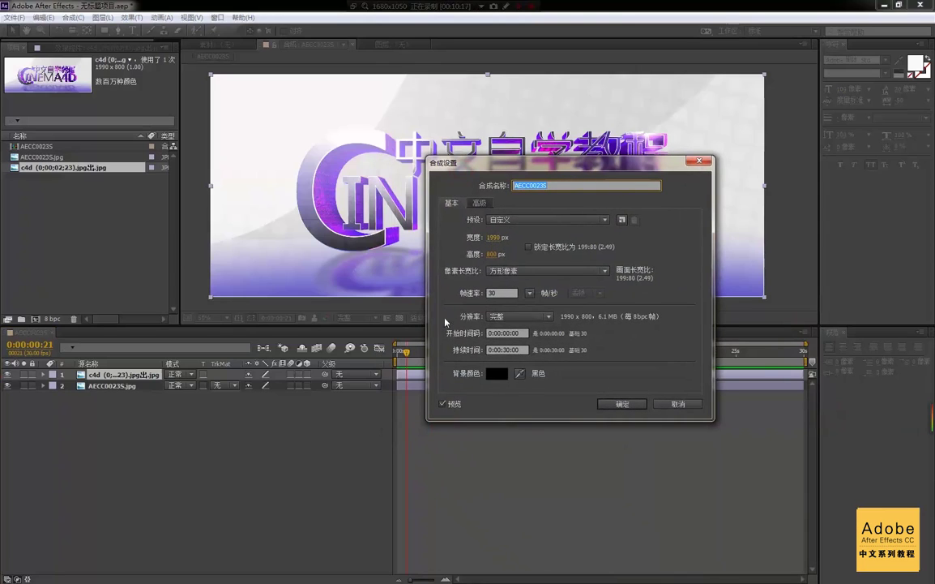
{"action": "left_click", "coordinate": [698, 162]}
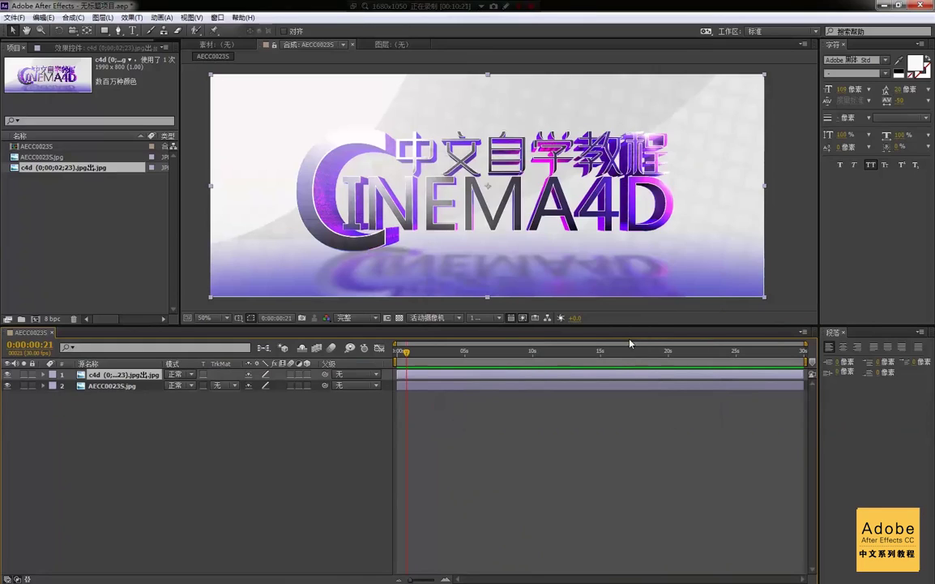
Step: Scrub the current time through the opening seconds and out to about 25 seconds, then zoom the timeline to about 16 seconds
{"action": "mouse_move", "coordinate": [464, 356]}
{"action": "left_mouse_down"}
{"action": "mouse_move", "coordinate": [388, 357]}
{"action": "mouse_move", "coordinate": [566, 358]}
{"action": "mouse_move", "coordinate": [494, 354]}
{"action": "left_mouse_up"}
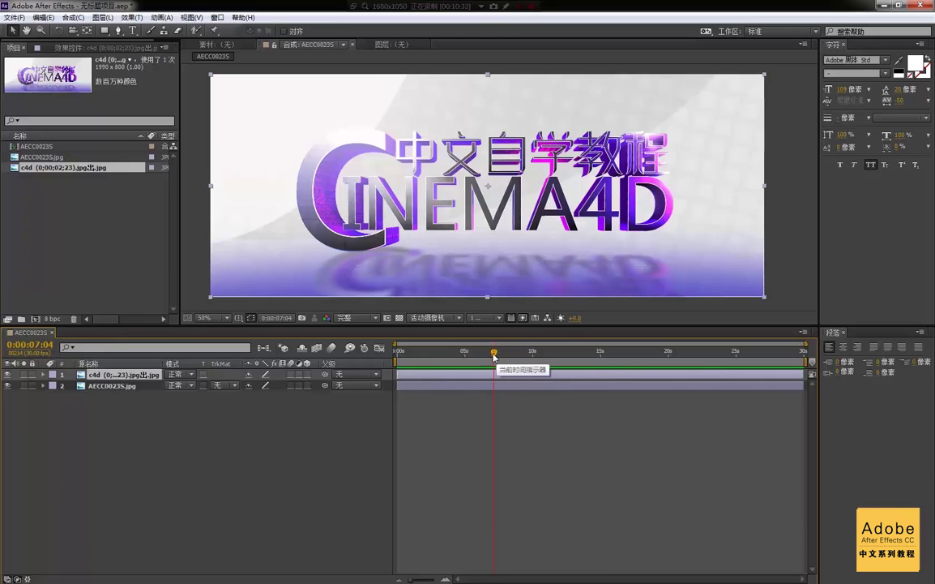
{"action": "left_click_drag", "start_coordinate": [494, 354], "coordinate": [384, 368]}
{"action": "mouse_move", "coordinate": [508, 355]}
{"action": "left_mouse_down"}
{"action": "mouse_move", "coordinate": [321, 362]}
{"action": "mouse_move", "coordinate": [467, 373]}
{"action": "mouse_move", "coordinate": [435, 373]}
{"action": "left_mouse_up"}
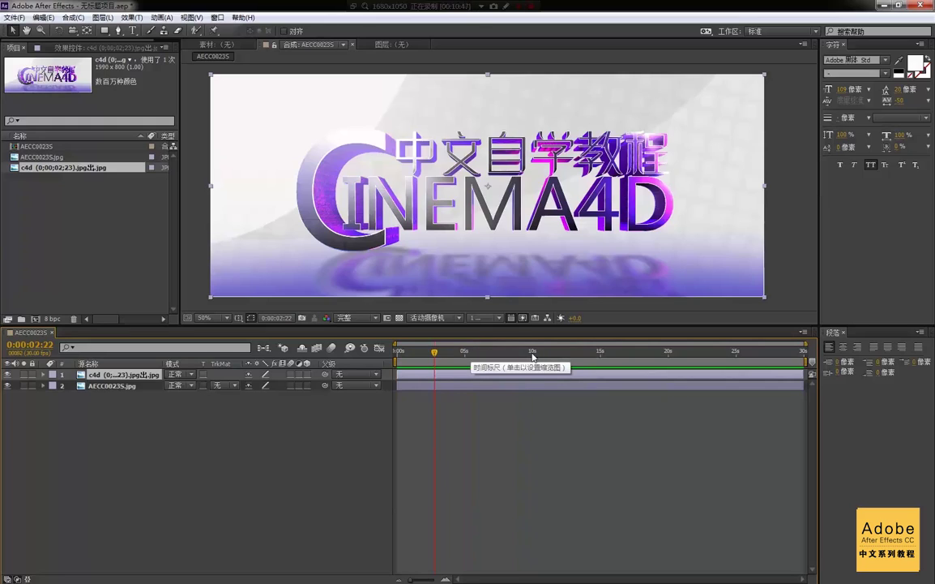
{"action": "mouse_move", "coordinate": [533, 357]}
{"action": "left_mouse_down"}
{"action": "mouse_move", "coordinate": [751, 359]}
{"action": "mouse_move", "coordinate": [357, 371]}
{"action": "left_mouse_up"}
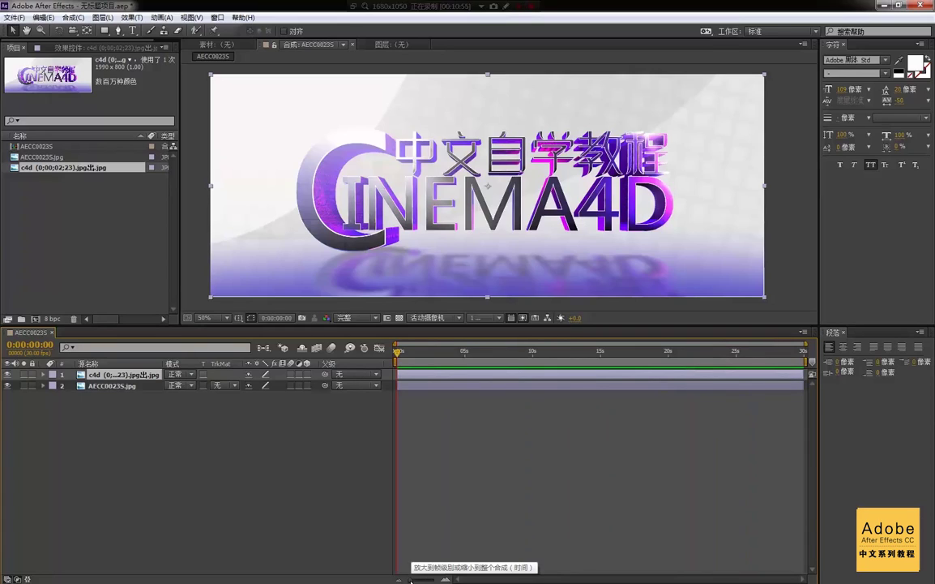
{"action": "mouse_move", "coordinate": [411, 581]}
{"action": "left_mouse_down"}
{"action": "mouse_move", "coordinate": [436, 580]}
{"action": "mouse_move", "coordinate": [403, 581]}
{"action": "left_mouse_up"}
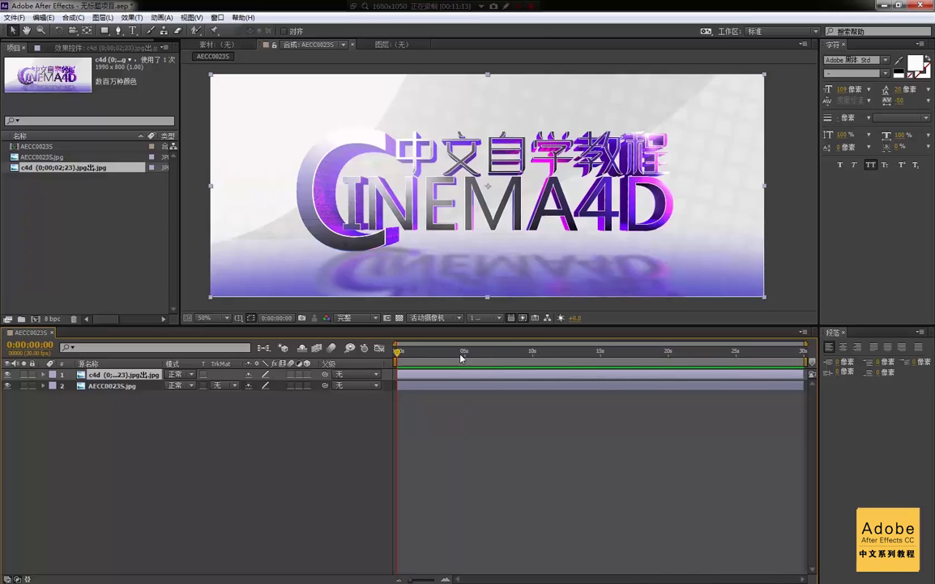
Step: Jump to about 4 and 11 seconds, zoom the timeline in and out, and drag back near the first frame
{"action": "left_click_drag", "start_coordinate": [397, 352], "coordinate": [383, 358]}
{"action": "left_click", "coordinate": [458, 353]}
{"action": "key", "text": "equal"}
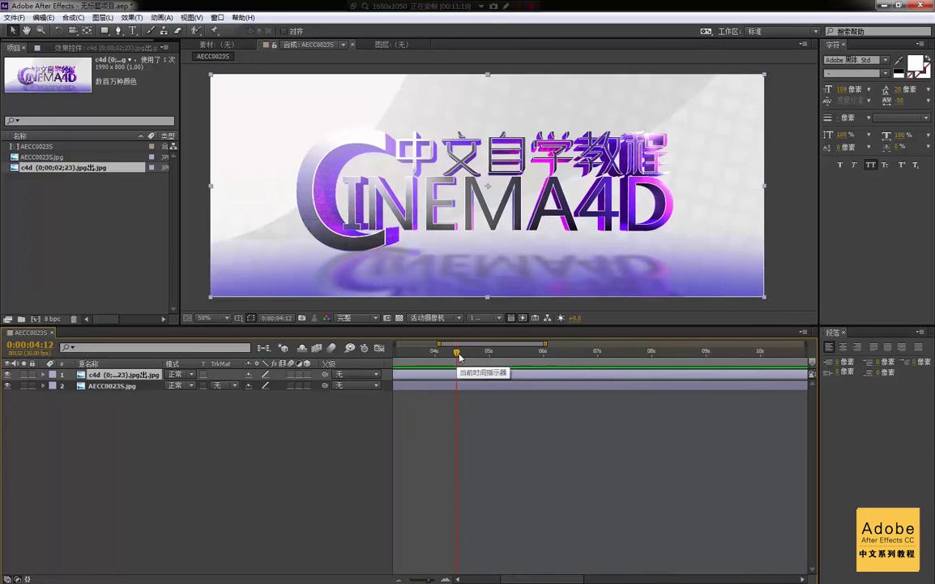
{"action": "key", "text": "space"}
{"action": "key", "text": "minus"}
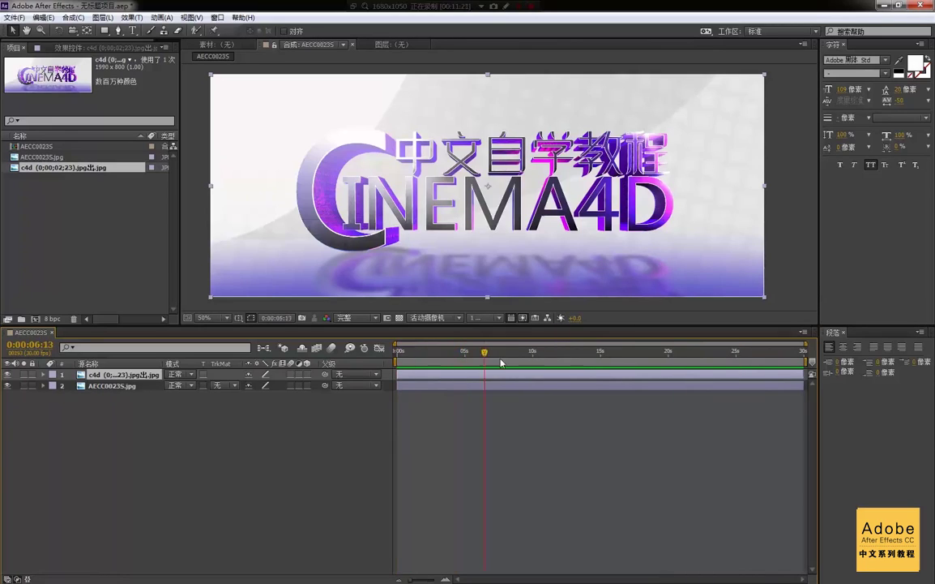
{"action": "left_click", "coordinate": [548, 361]}
{"action": "mouse_move", "coordinate": [548, 361]}
{"action": "left_mouse_down"}
{"action": "mouse_move", "coordinate": [395, 371]}
{"action": "mouse_move", "coordinate": [693, 354]}
{"action": "mouse_move", "coordinate": [397, 354]}
{"action": "left_mouse_up"}
{"action": "left_click_drag", "start_coordinate": [431, 358], "coordinate": [396, 358]}
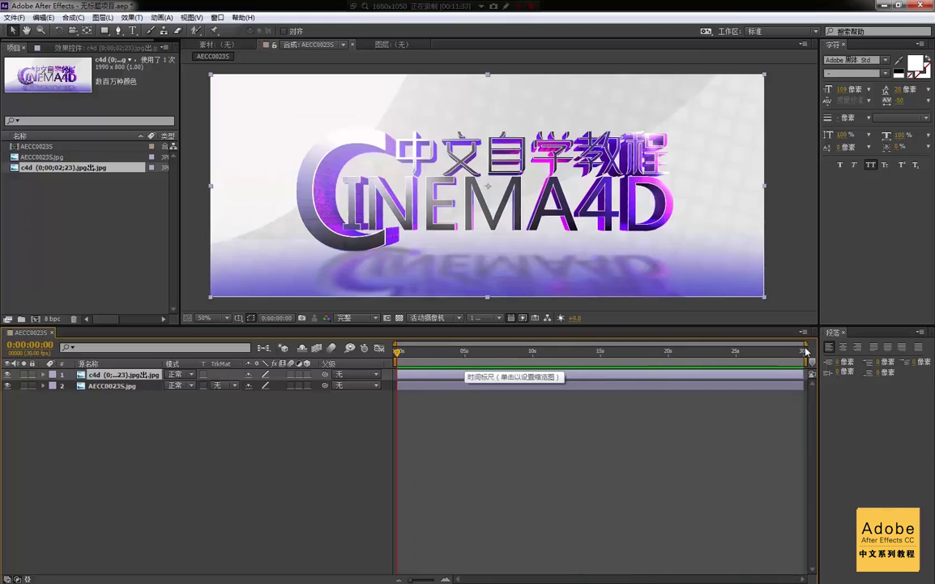
{"action": "left_click_drag", "start_coordinate": [424, 350], "coordinate": [396, 357]}
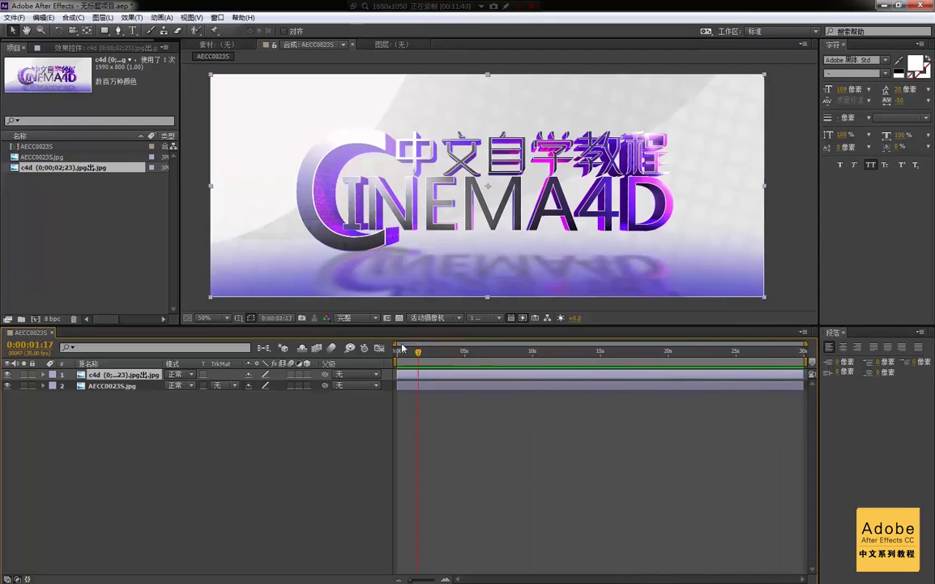
Step: Zoom the timeline in to individual frames and scroll along it
{"action": "key", "text": "equal"}
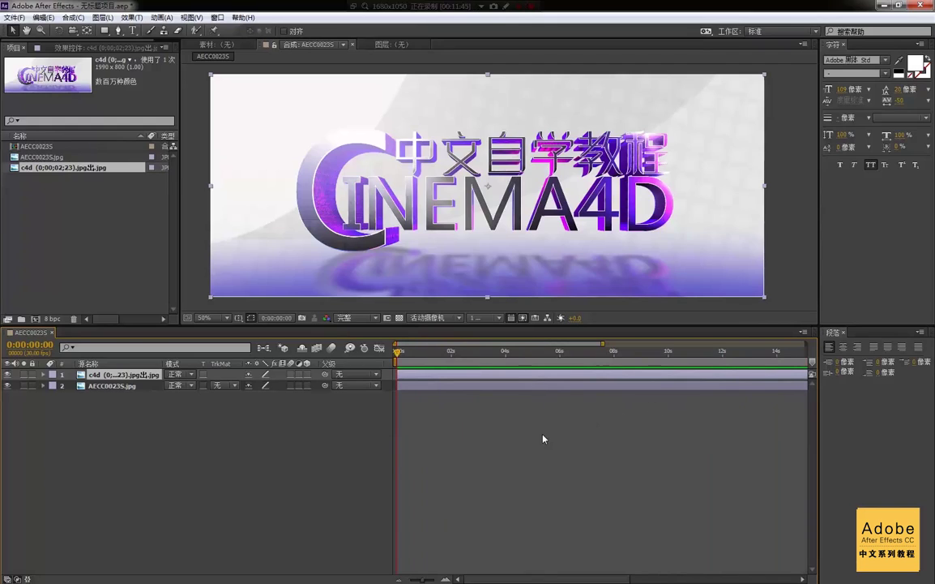
{"action": "key", "text": "equal"}
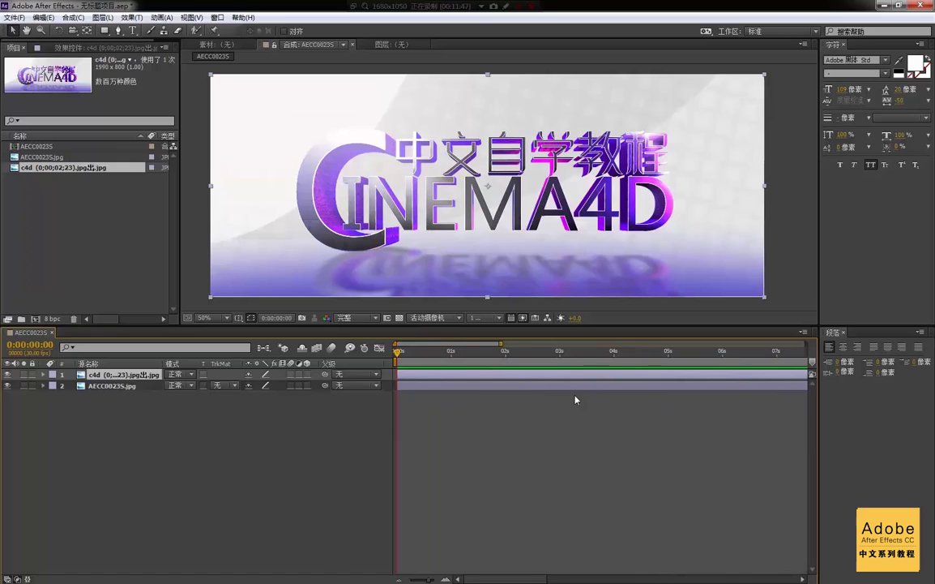
{"action": "key", "text": "equal"}
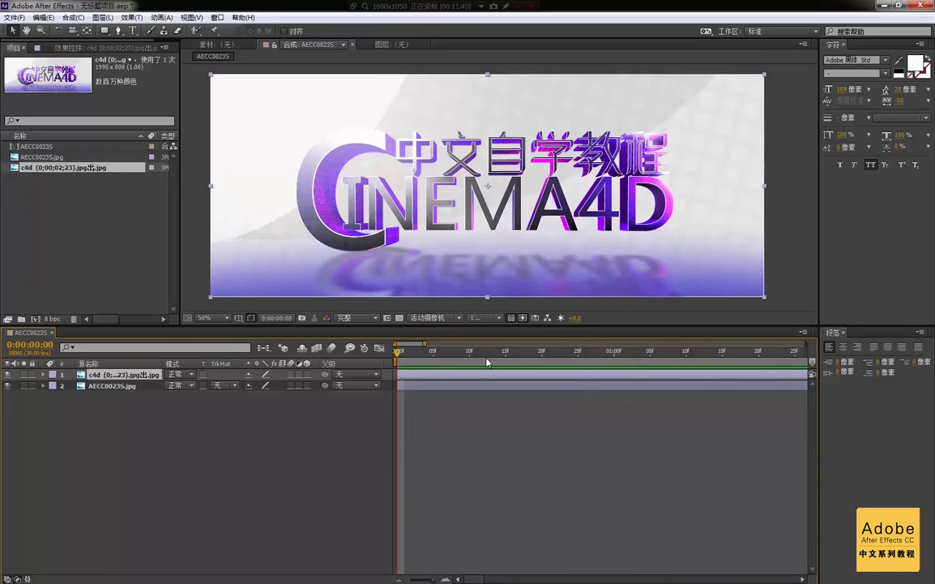
{"action": "key", "text": "equal"}
{"action": "key", "text": "minus"}
{"action": "key", "text": "minus"}
{"action": "key", "text": "minus"}
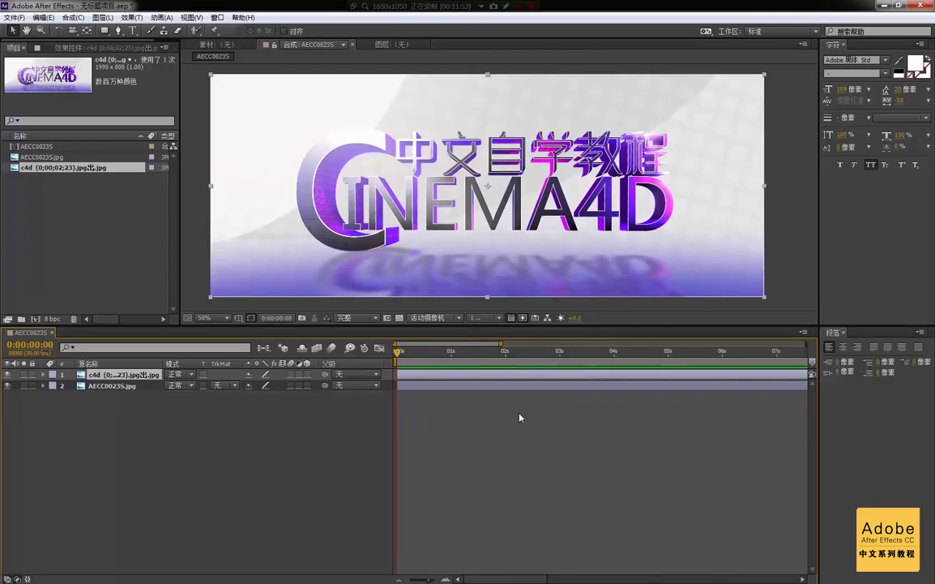
{"action": "key", "text": "equal"}
{"action": "key", "text": "equal"}
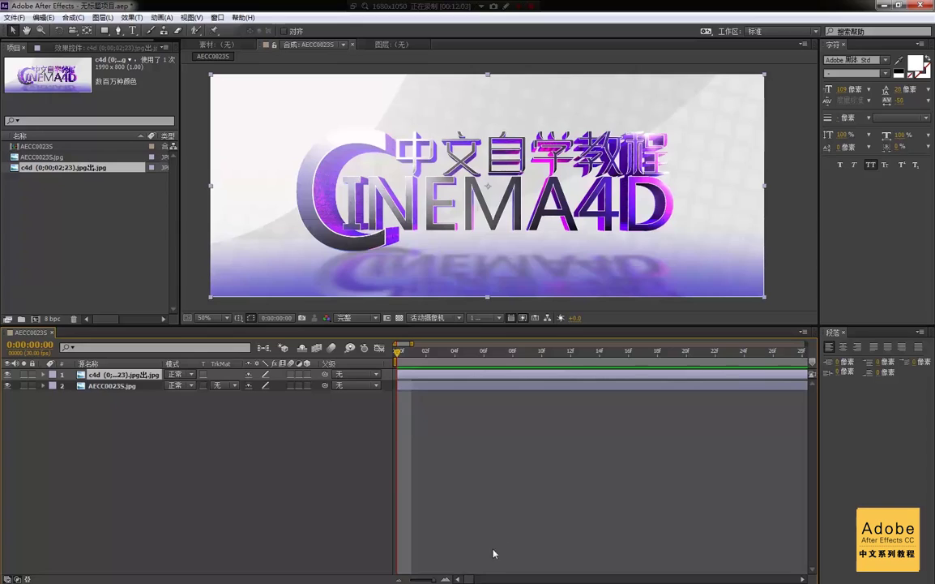
{"action": "left_click_drag", "start_coordinate": [470, 579], "coordinate": [513, 579]}
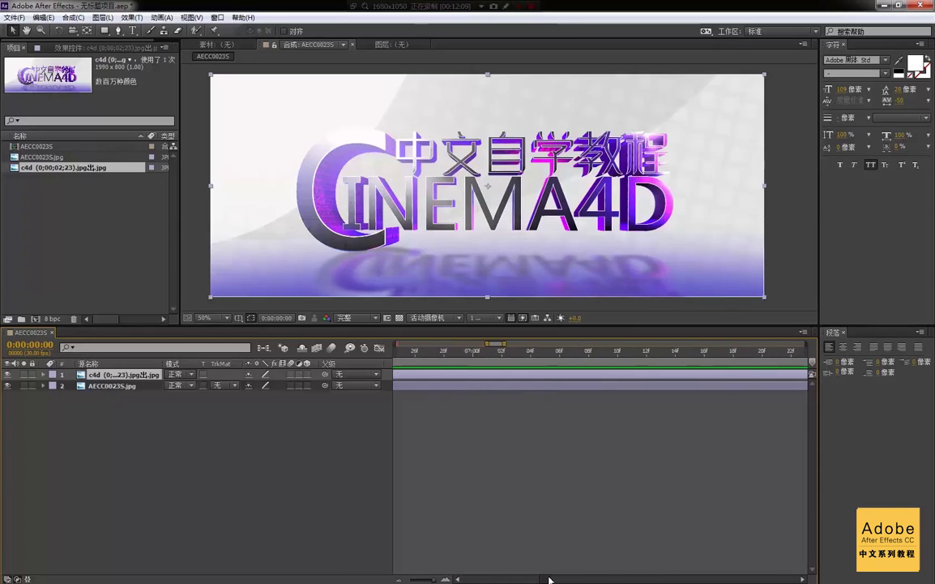
{"action": "left_click_drag", "start_coordinate": [513, 579], "coordinate": [750, 566]}
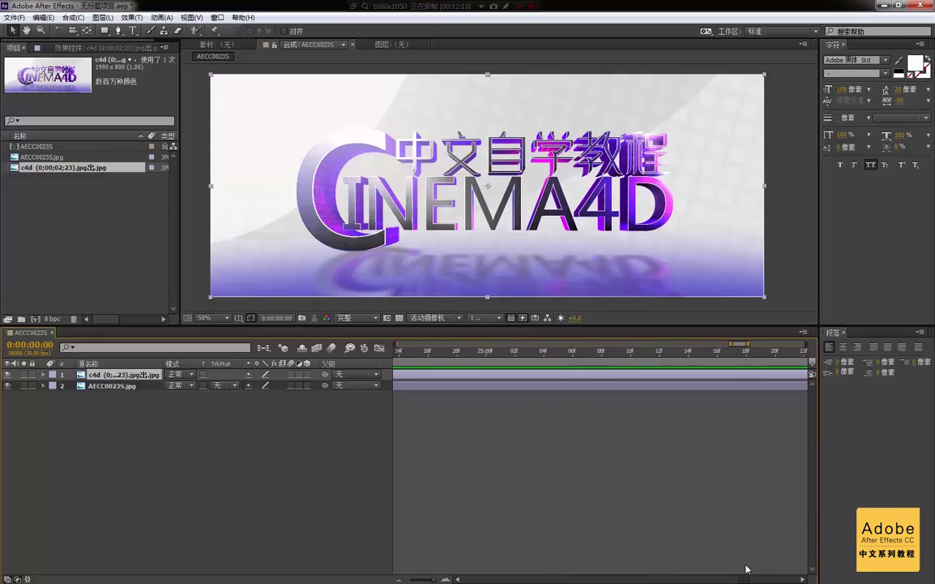
Step: Zoom back out to the full 30 seconds and set the current time near 25 seconds
{"action": "left_click_drag", "start_coordinate": [614, 359], "coordinate": [566, 381]}
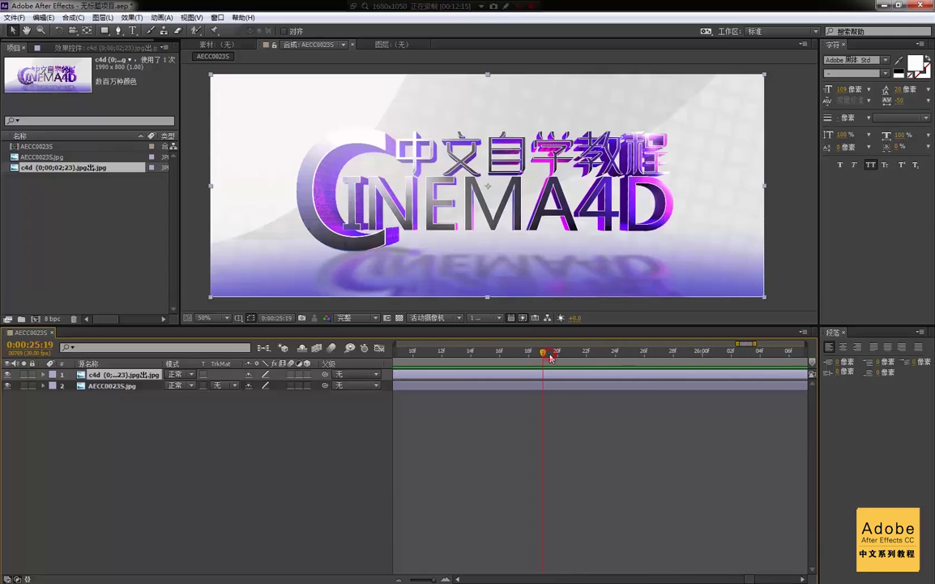
{"action": "key", "text": "minus"}
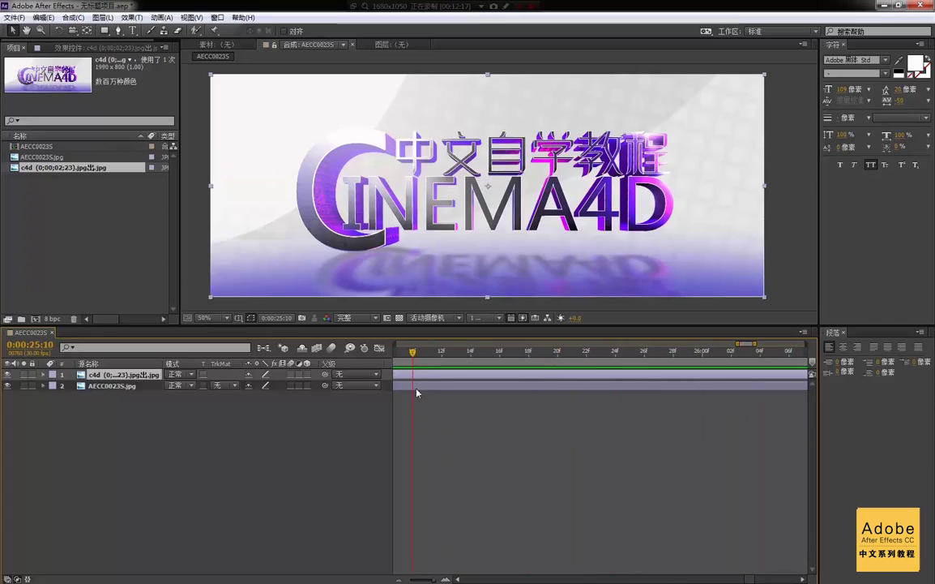
{"action": "left_click_drag", "start_coordinate": [566, 381], "coordinate": [645, 391]}
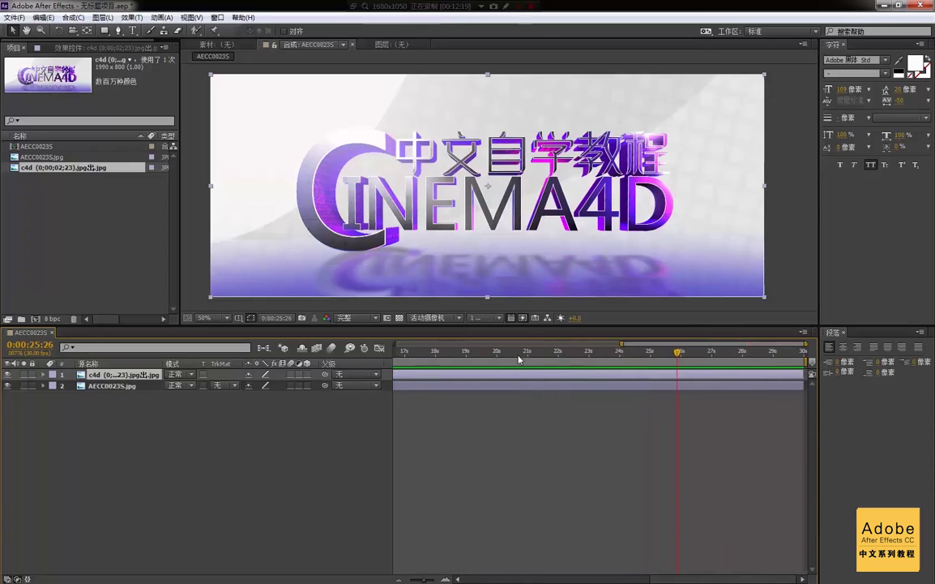
{"action": "key", "text": "minus"}
{"action": "key", "text": "minus"}
{"action": "key", "text": "minus"}
{"action": "key", "text": "Home"}
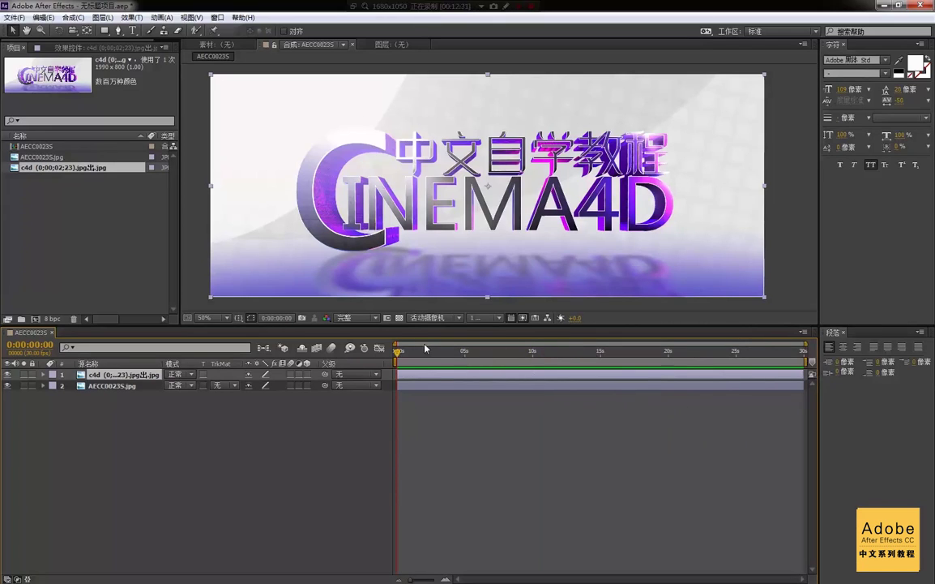
{"action": "mouse_move", "coordinate": [402, 350]}
{"action": "left_mouse_down"}
{"action": "mouse_move", "coordinate": [452, 351]}
{"action": "mouse_move", "coordinate": [369, 368]}
{"action": "left_mouse_up"}
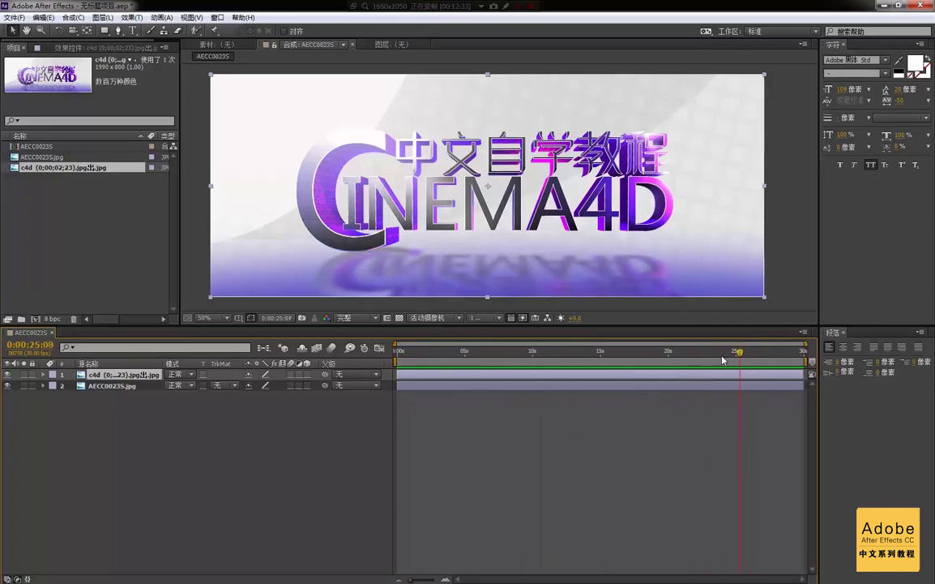